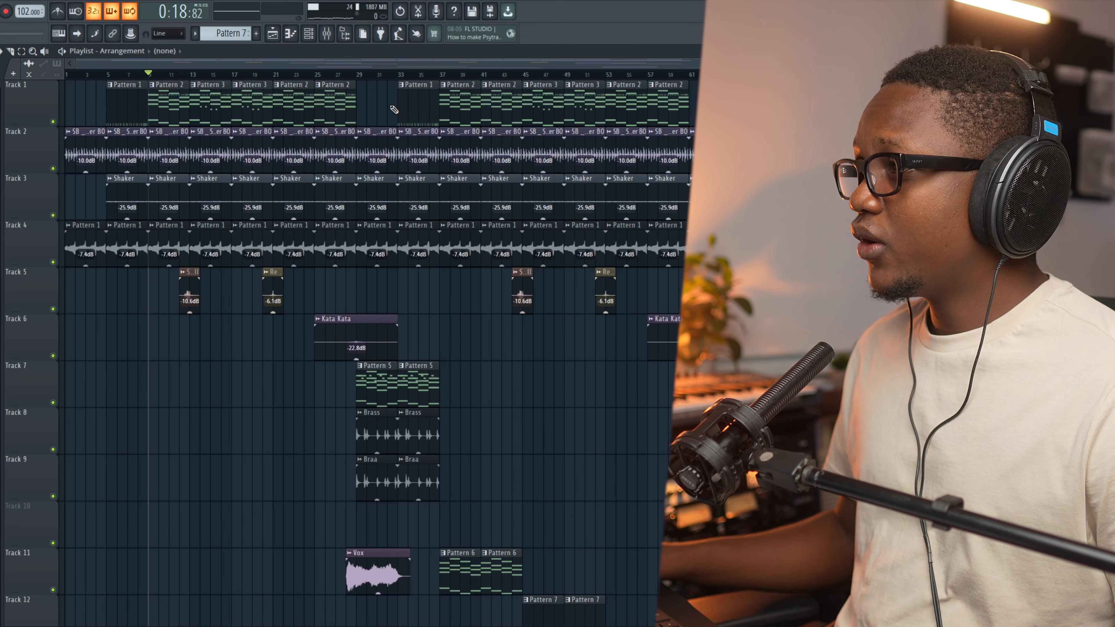
- Open Pattern 2 in the channel rack and play back its drum channels
double_click(357, 85)
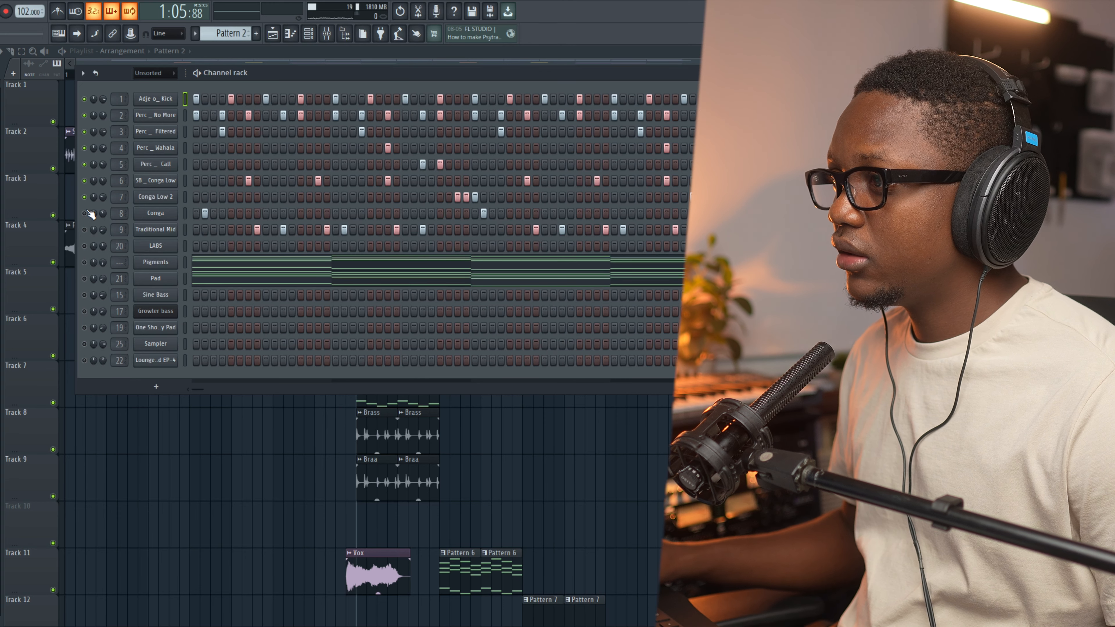
key(space)
key(space)
key(space)
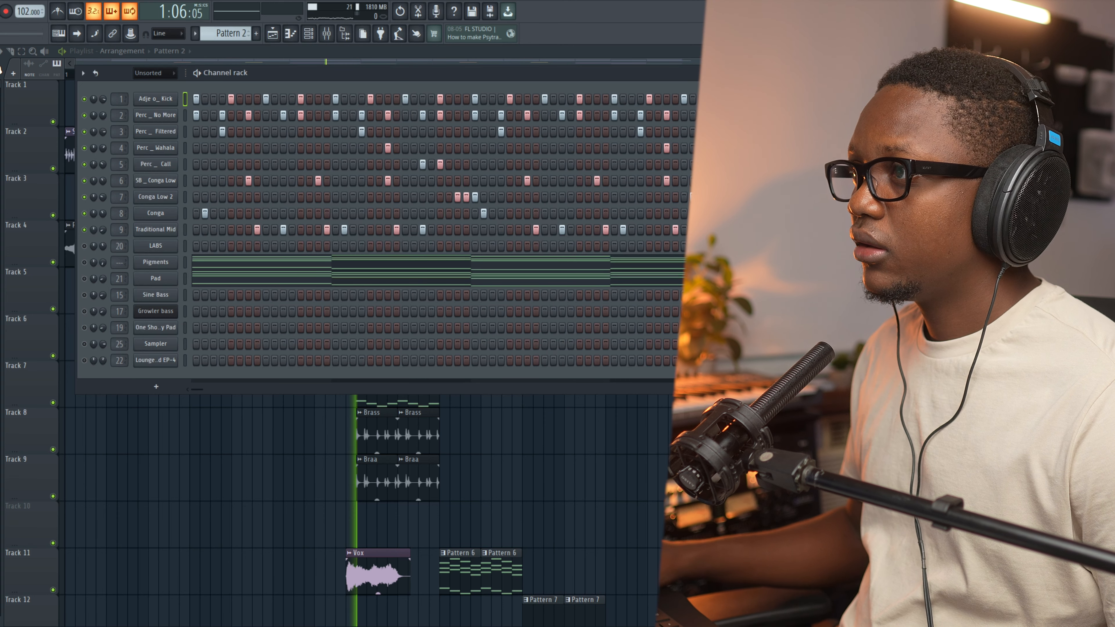
key(F6)
click(151, 74)
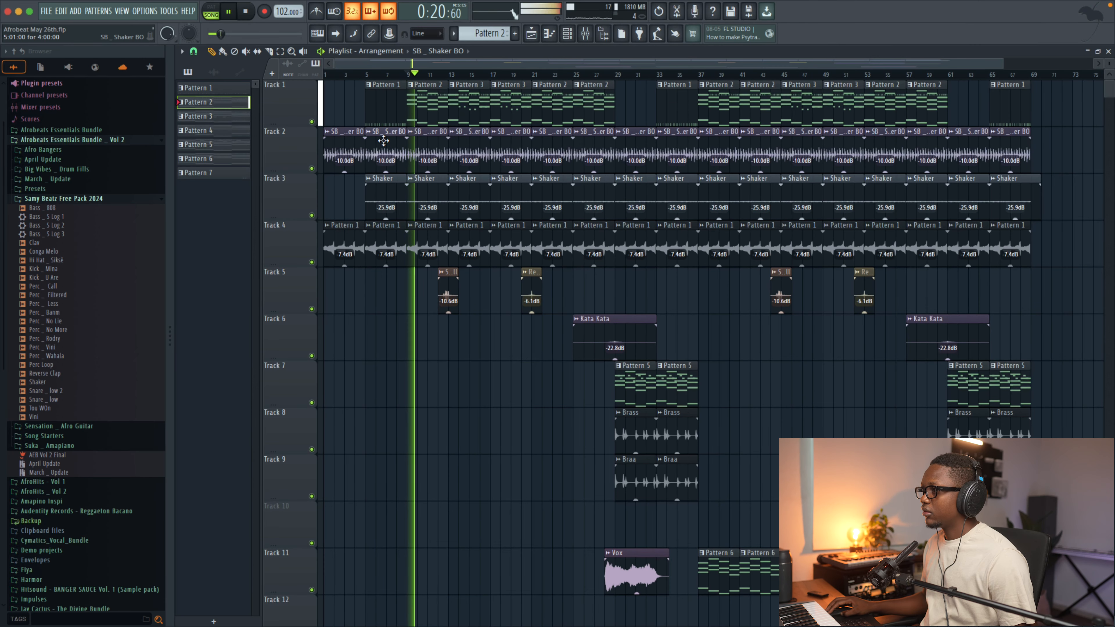
- Inspect the SB _ Shaker BO audio clip's settings from Track 2 while the arrangement plays, and close them
double_click(399, 137)
key(space)
key(space)
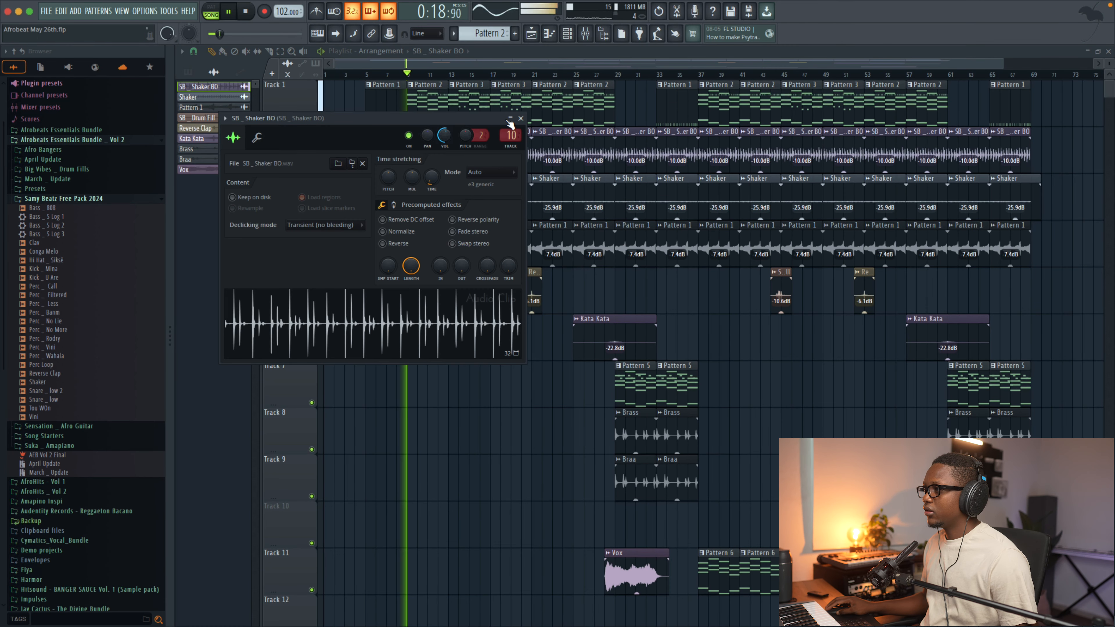
click(521, 118)
- Inspect the Shaker audio clip's settings from Track 3, and close them
scroll(483, 181, down, 1)
double_click(413, 133)
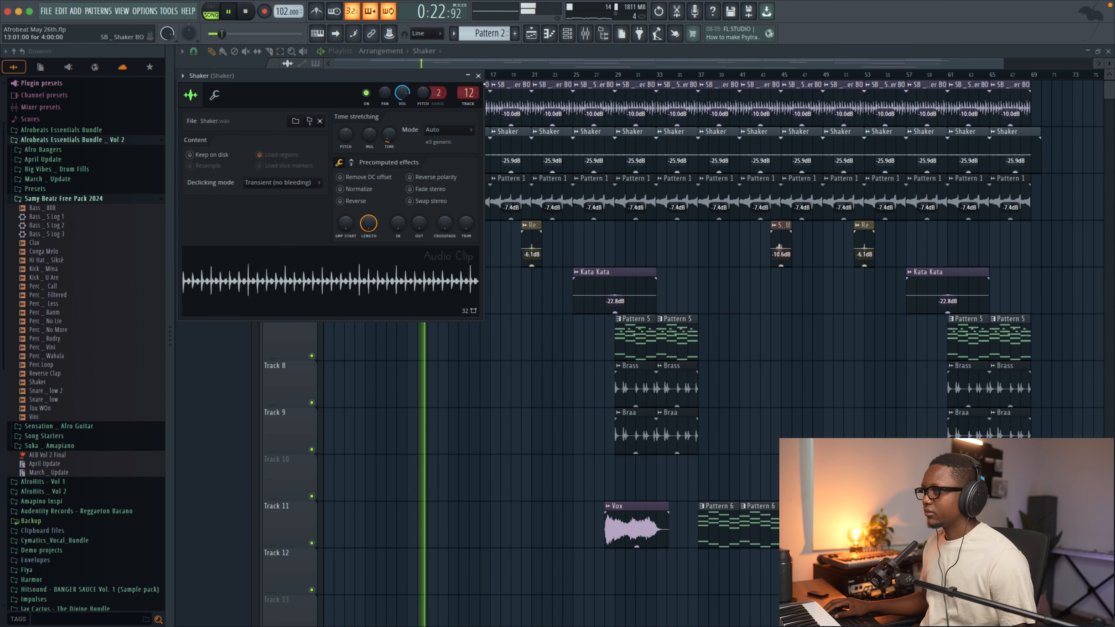
click(478, 76)
scroll(476, 264, up, 1)
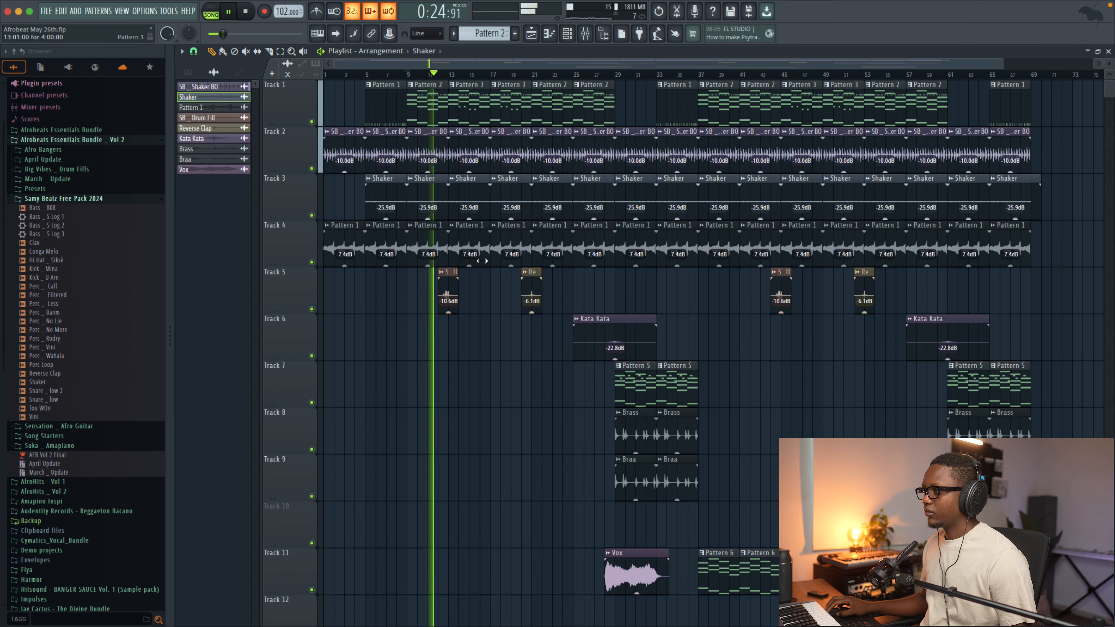
- Filter the channel rack to the Unsorted group and listen to the drum and percussion channels
click(566, 34)
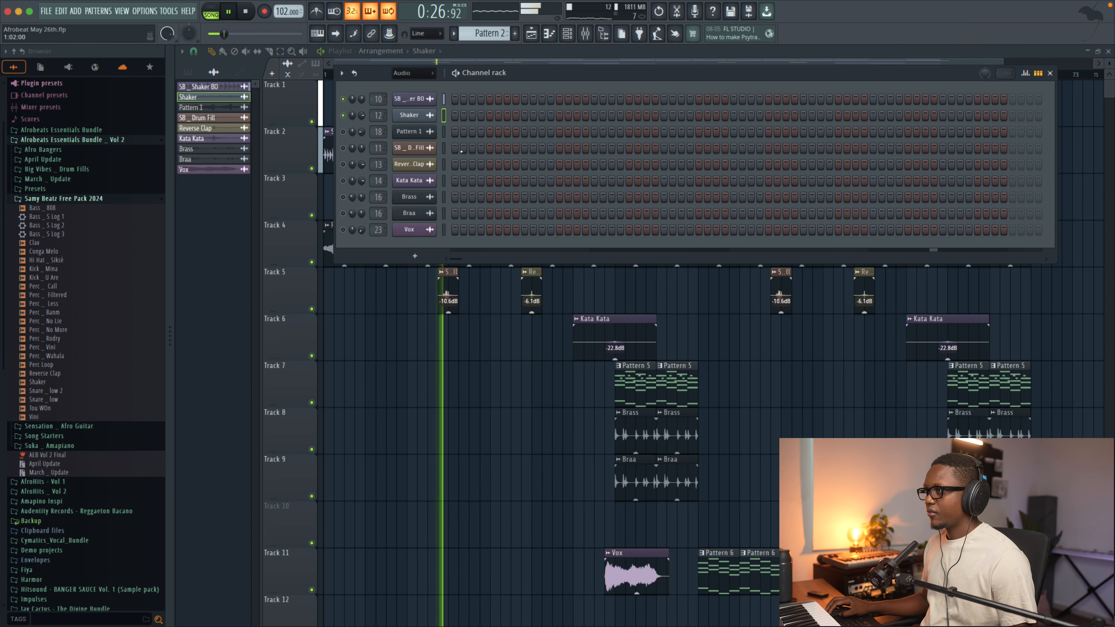
click(413, 73)
click(413, 107)
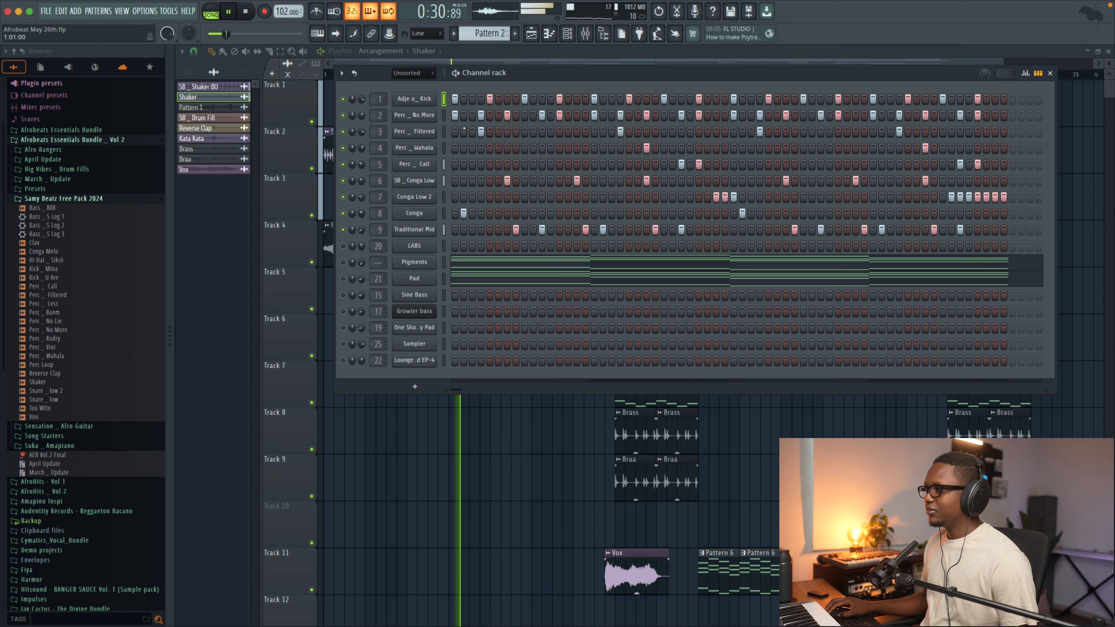
key(space)
key(space)
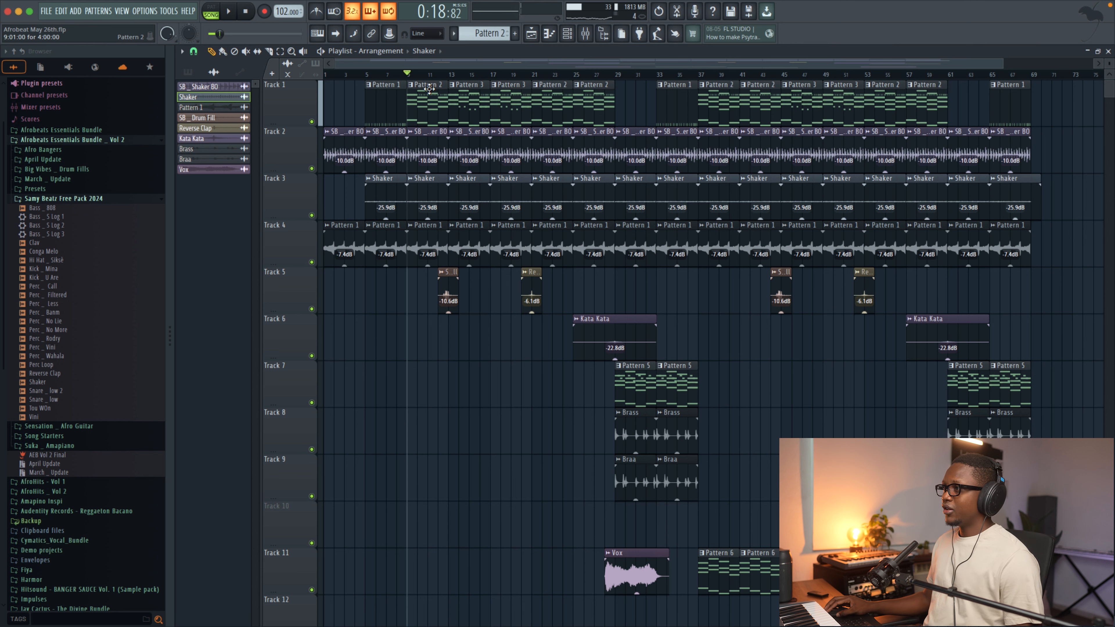
- Return the playhead to the song start and inspect the reversed pad clip, Pattern 1, in its channel settings
drag(350, 75, 271, 72)
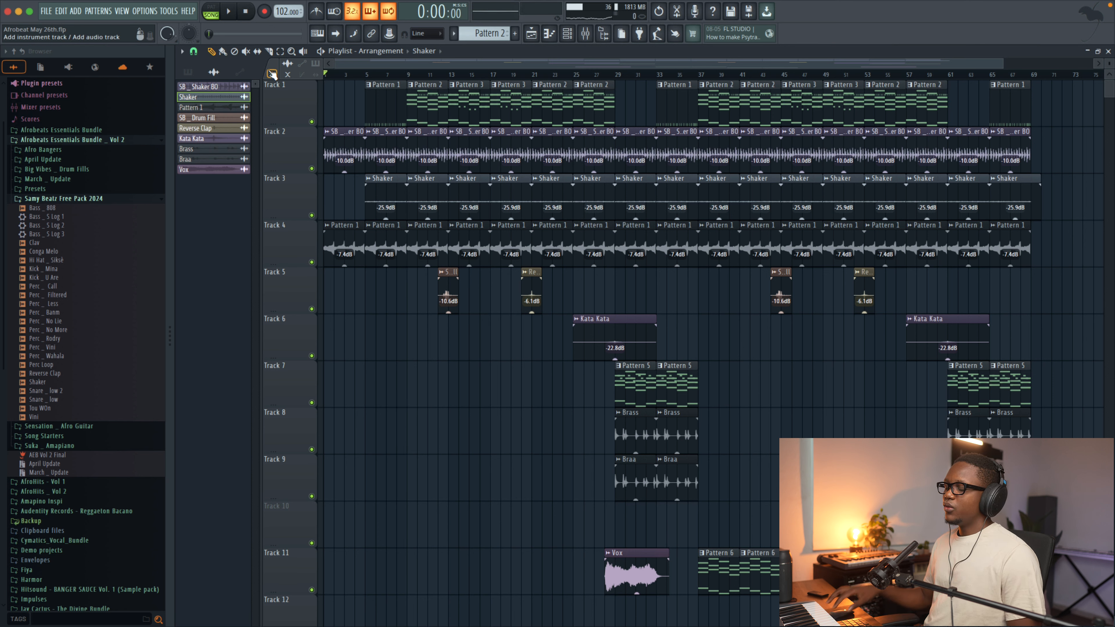
click(193, 108)
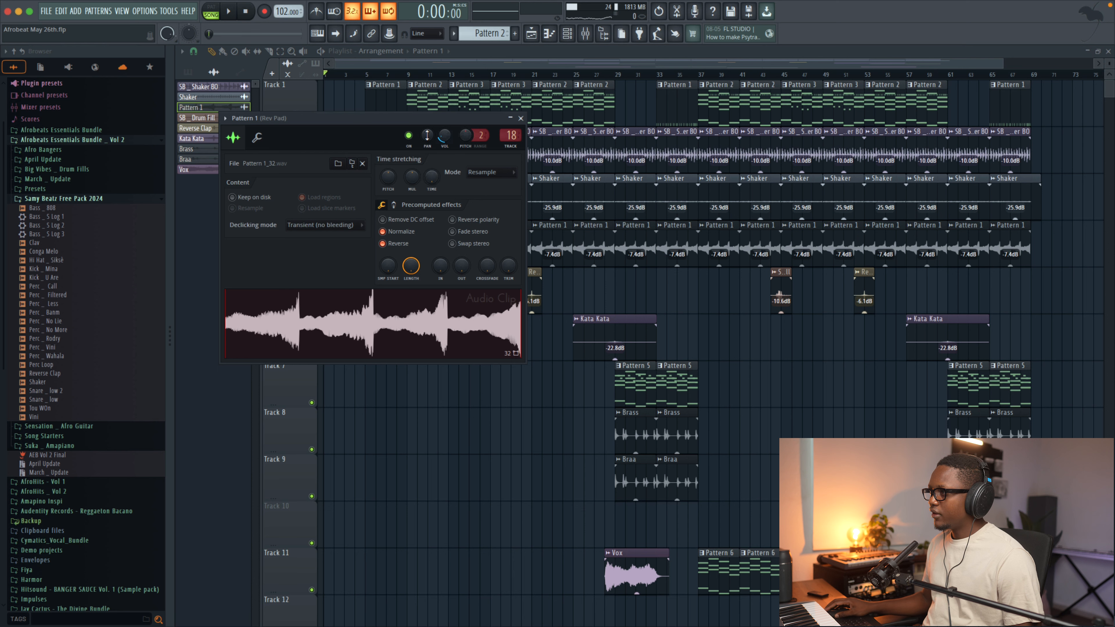
click(521, 118)
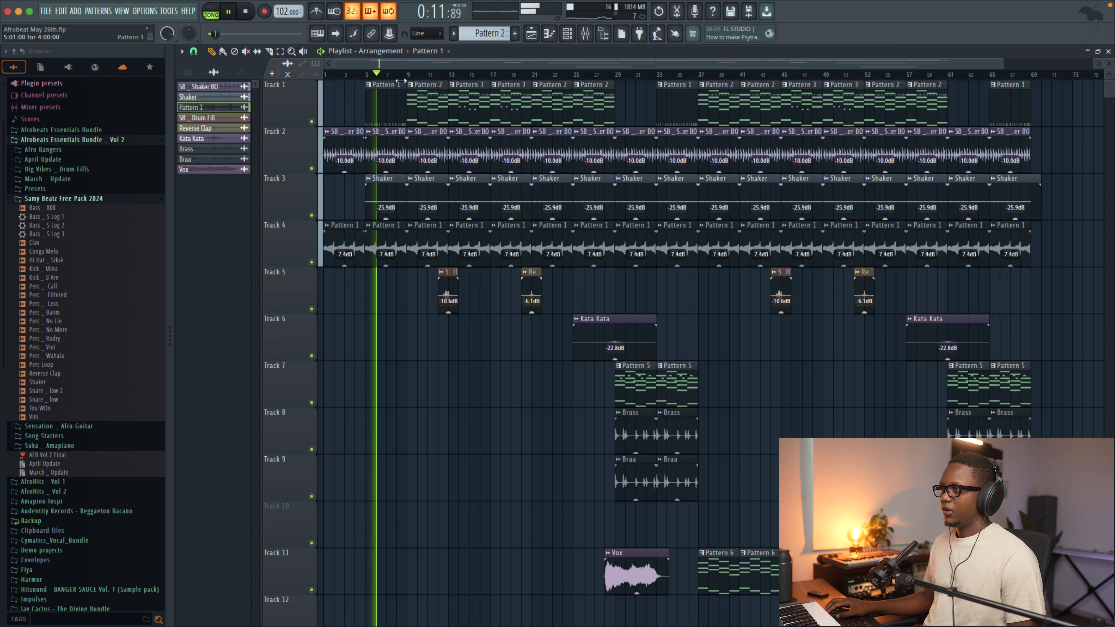
- Play the arrangement from bar 9, where the first Pattern 2 clip starts
click(408, 74)
key(space)
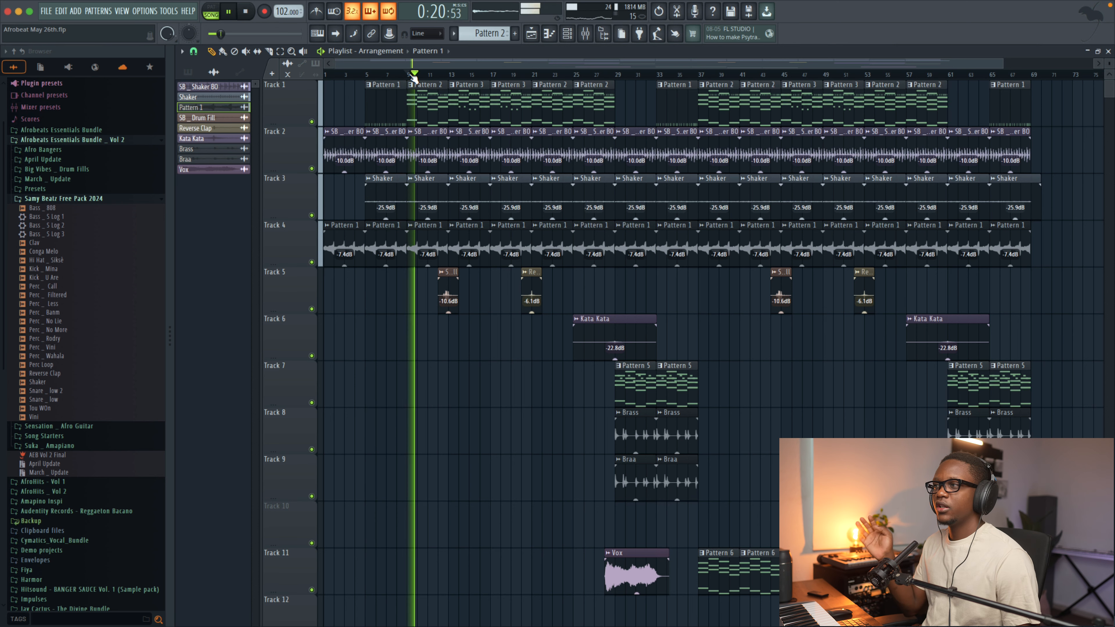
key(space)
- Open Pattern 3 in the channel rack and play the arrangement to hear its channels, including the Sine Bass
click(450, 76)
click(466, 88)
key(space)
click(567, 35)
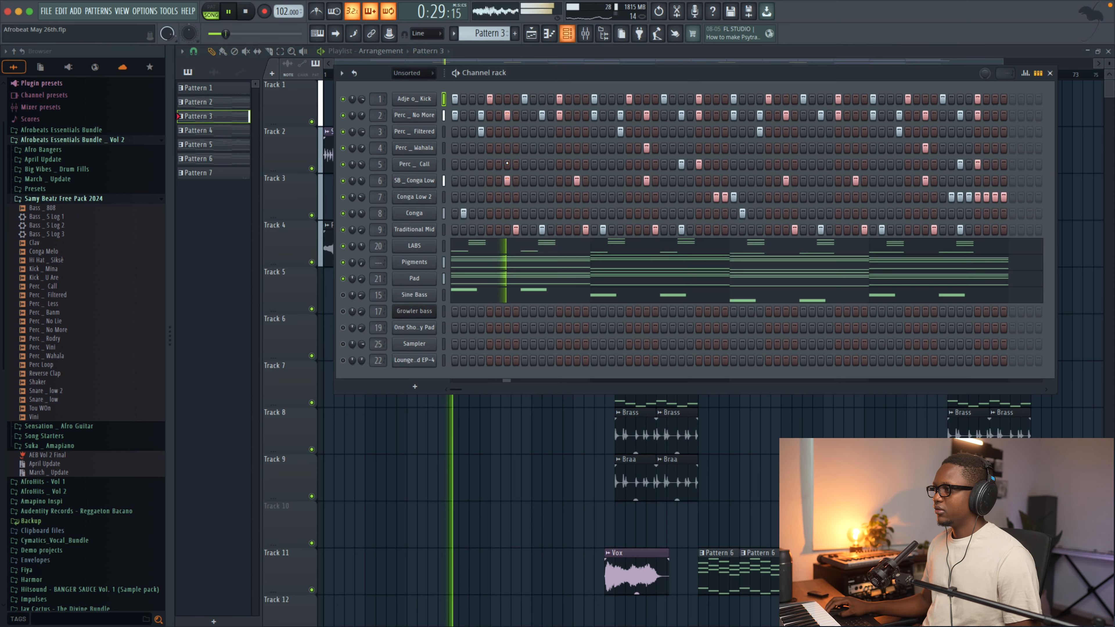
key(space)
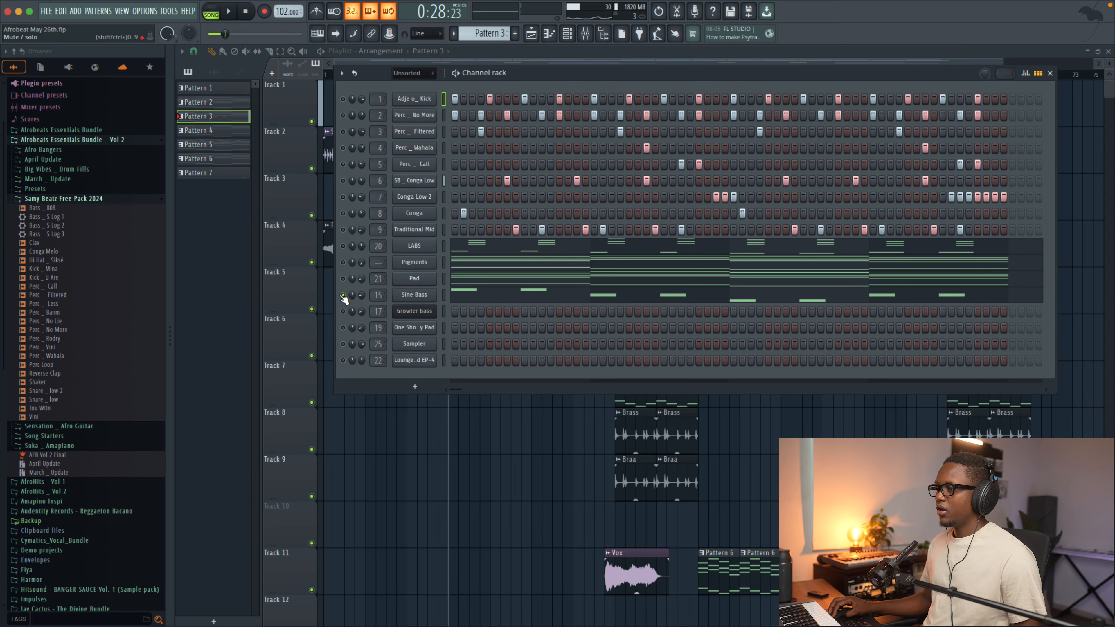
key(space)
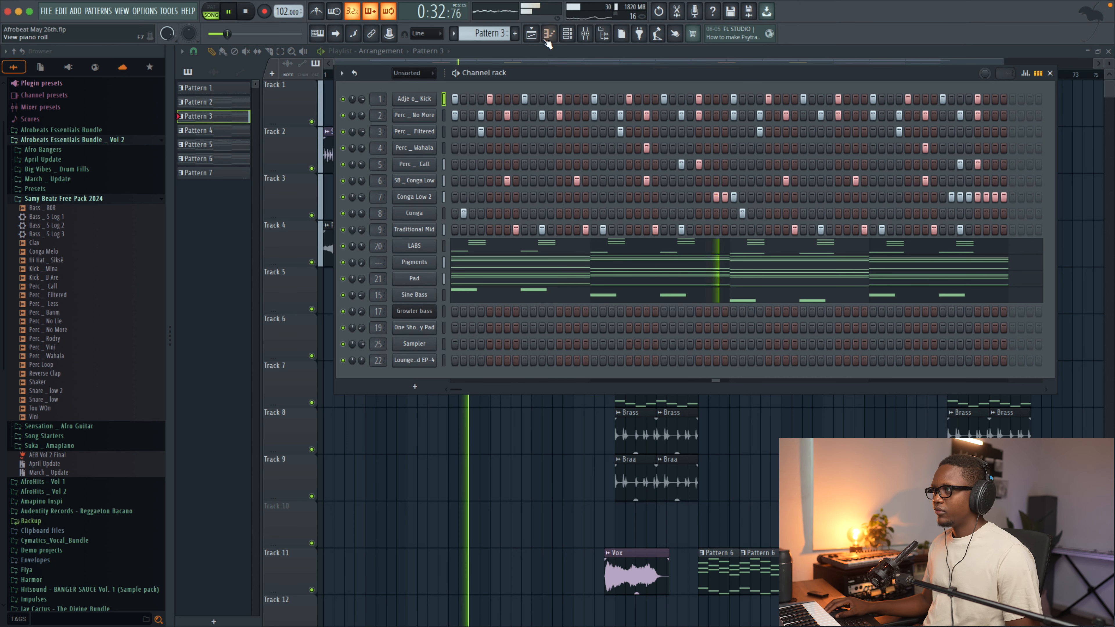
- Return to the playlist, stop playback and inspect the Vox audio clip on Track 11
click(533, 35)
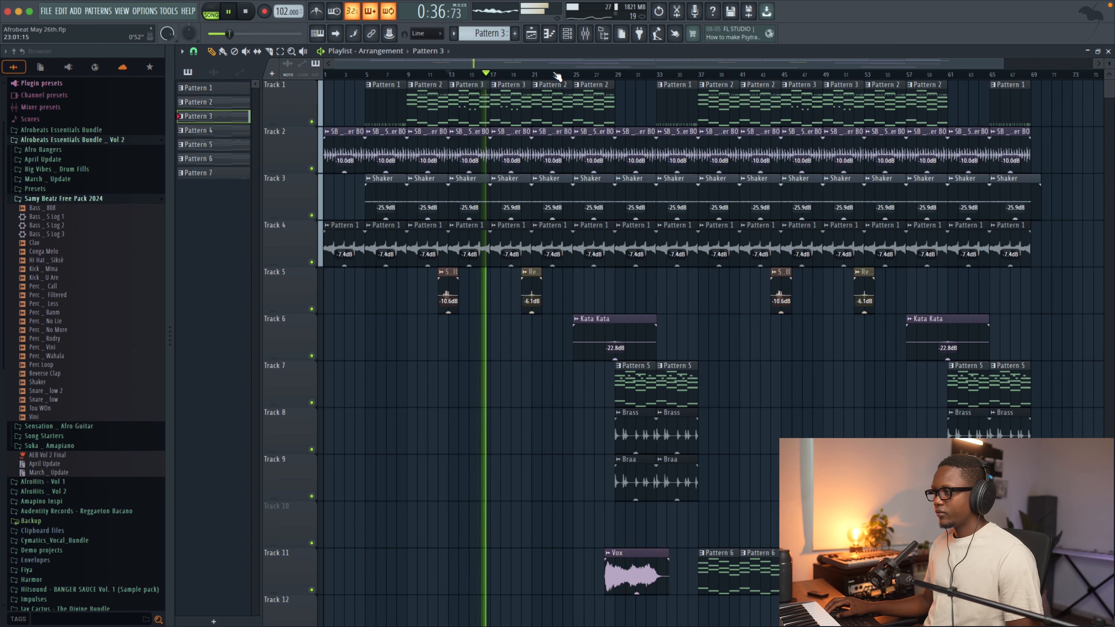
scroll(556, 75, down, 2)
key(space)
click(564, 75)
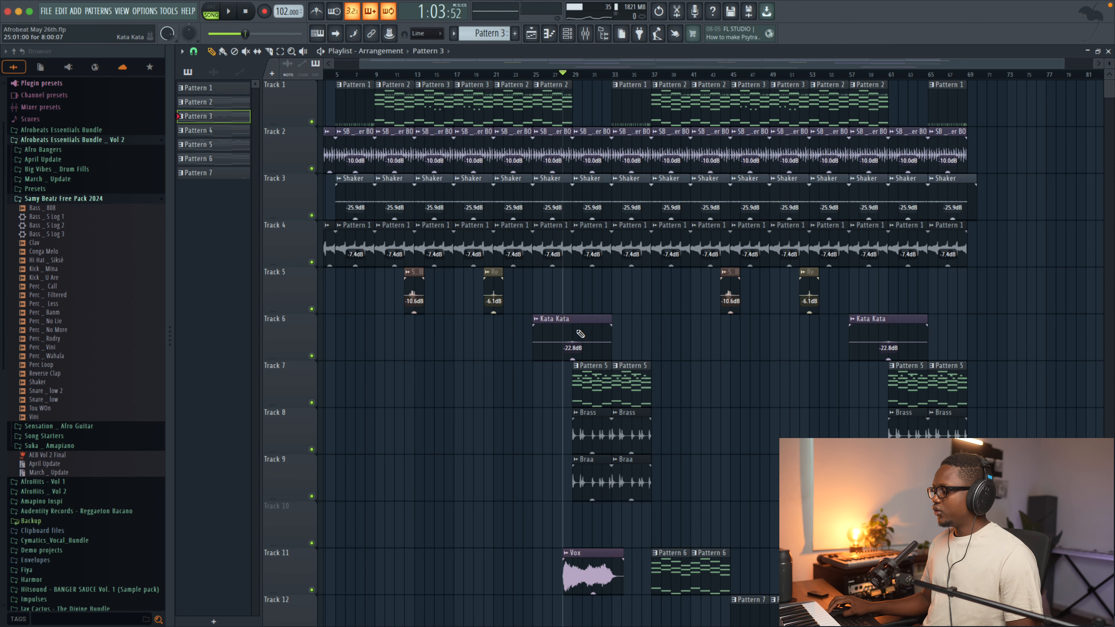
double_click(610, 567)
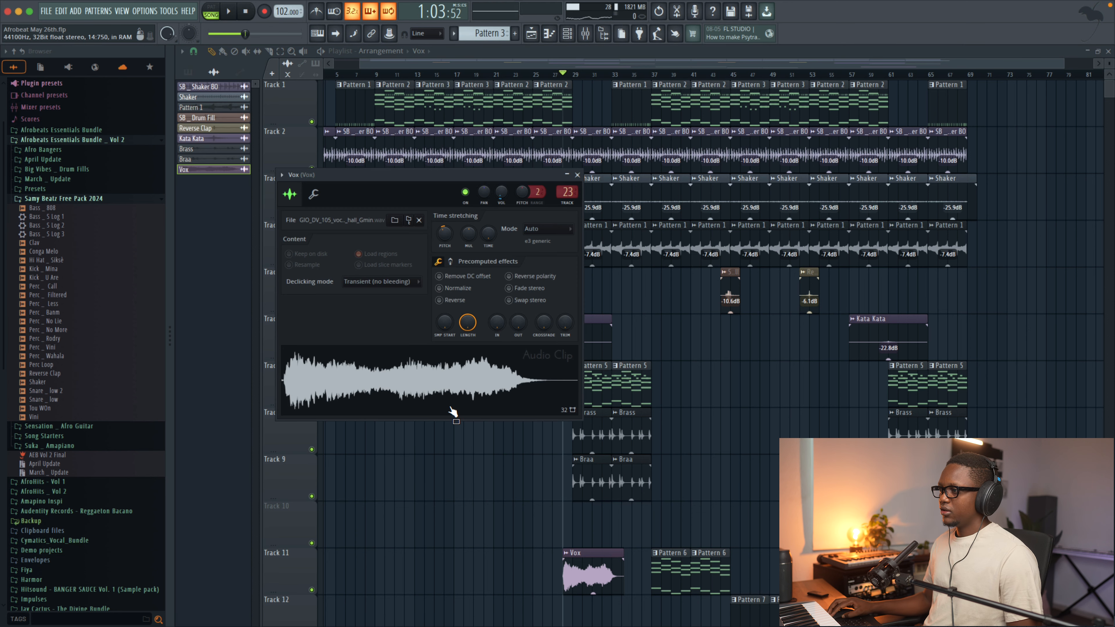
click(577, 175)
- Play the arrangement from about bar 27 to hear the vocal lead into the Pattern 5 section
click(556, 76)
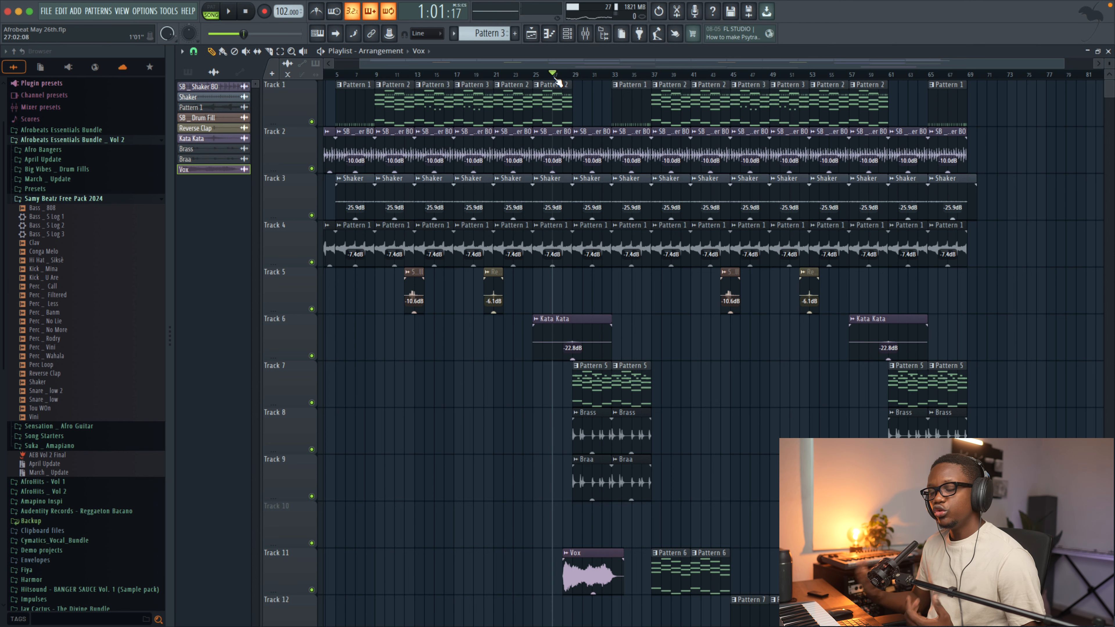
key(space)
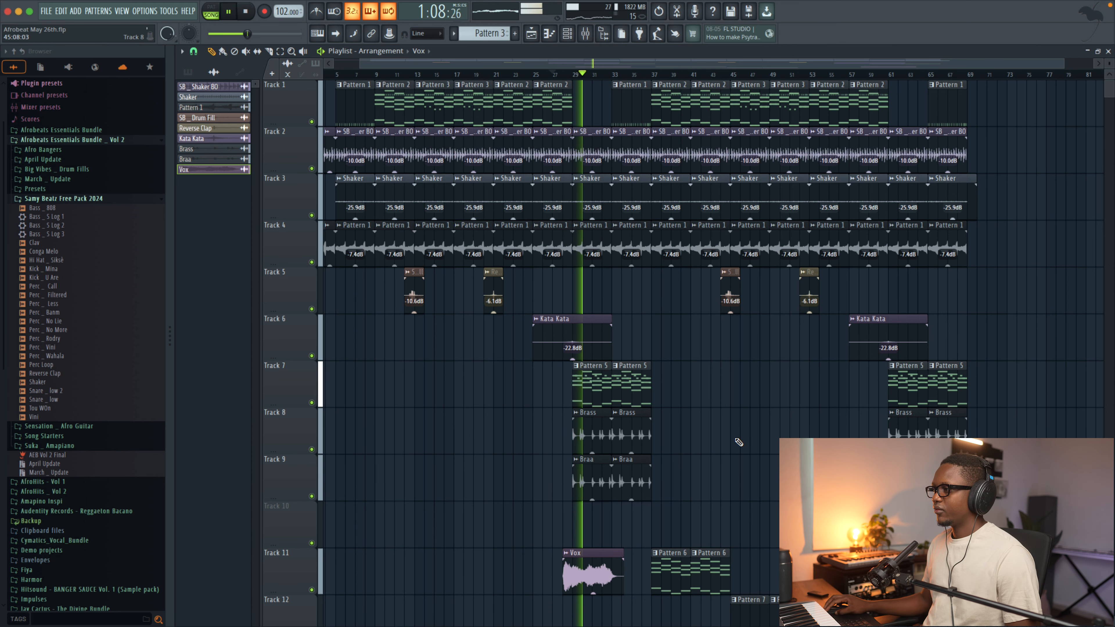
key(space)
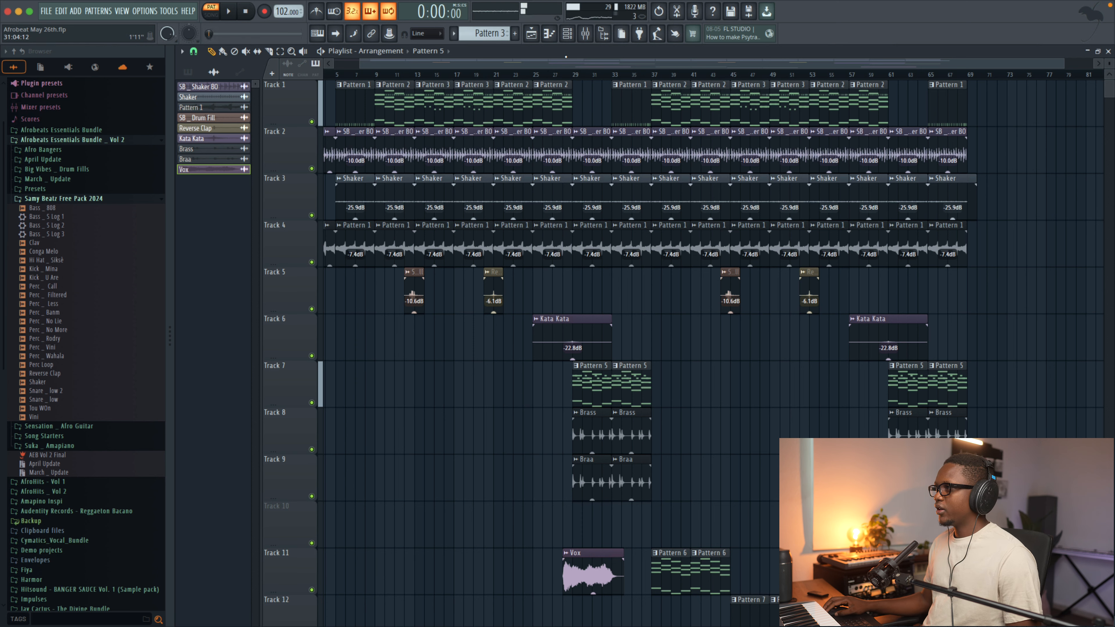
key(space)
- Show Pattern 5's unsorted channels in the channel rack and collapse the Samy Beatz Free Pack 2024 browser folder
click(568, 35)
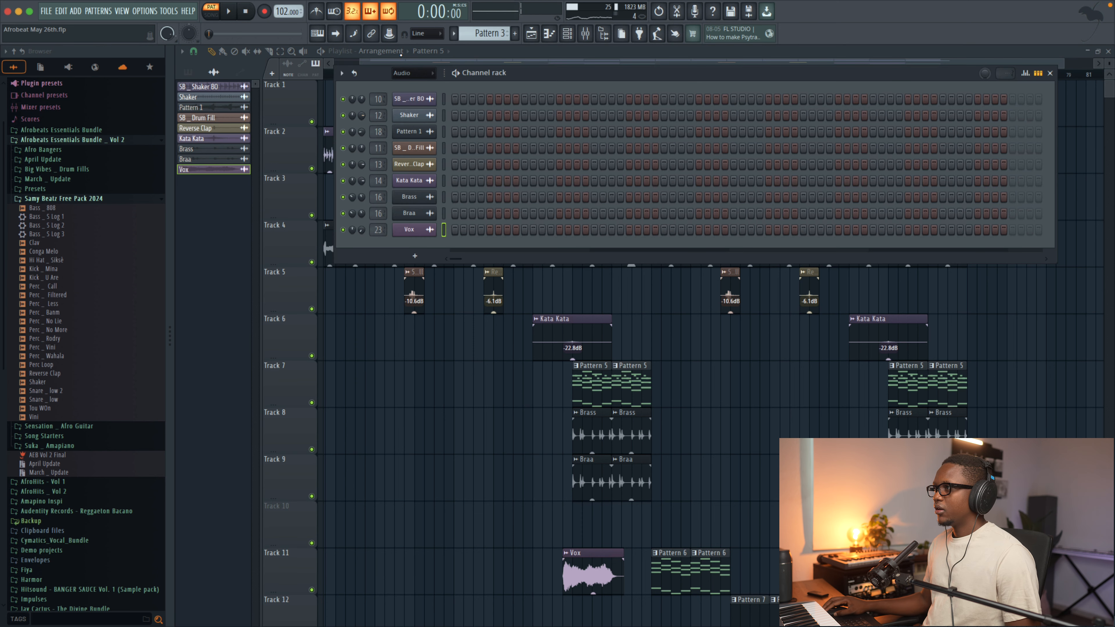
scroll(494, 31, down, 2)
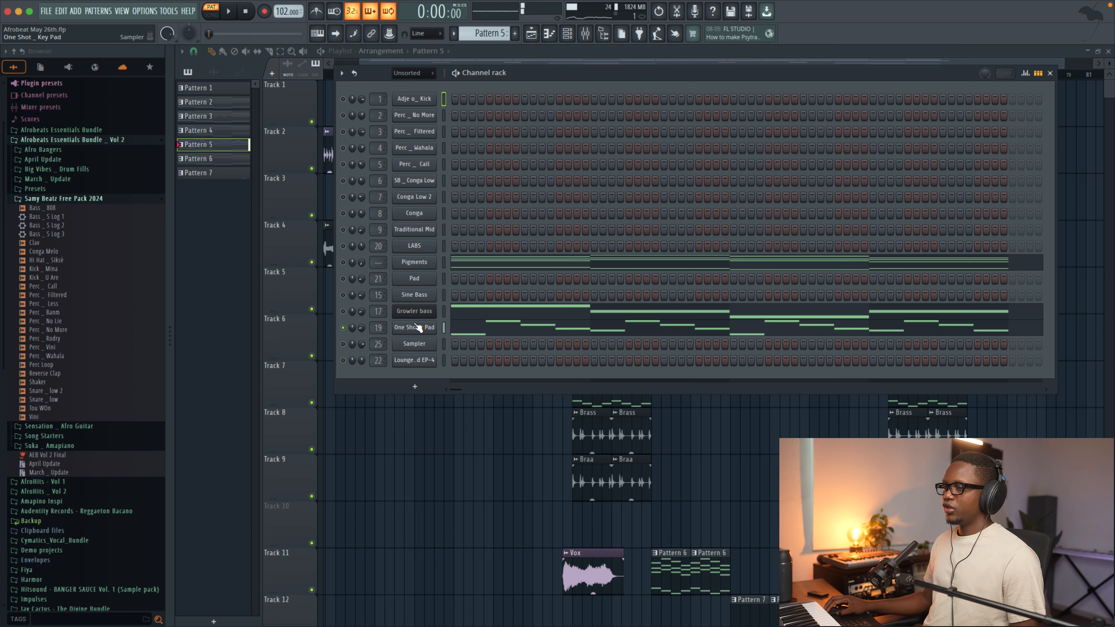
click(57, 199)
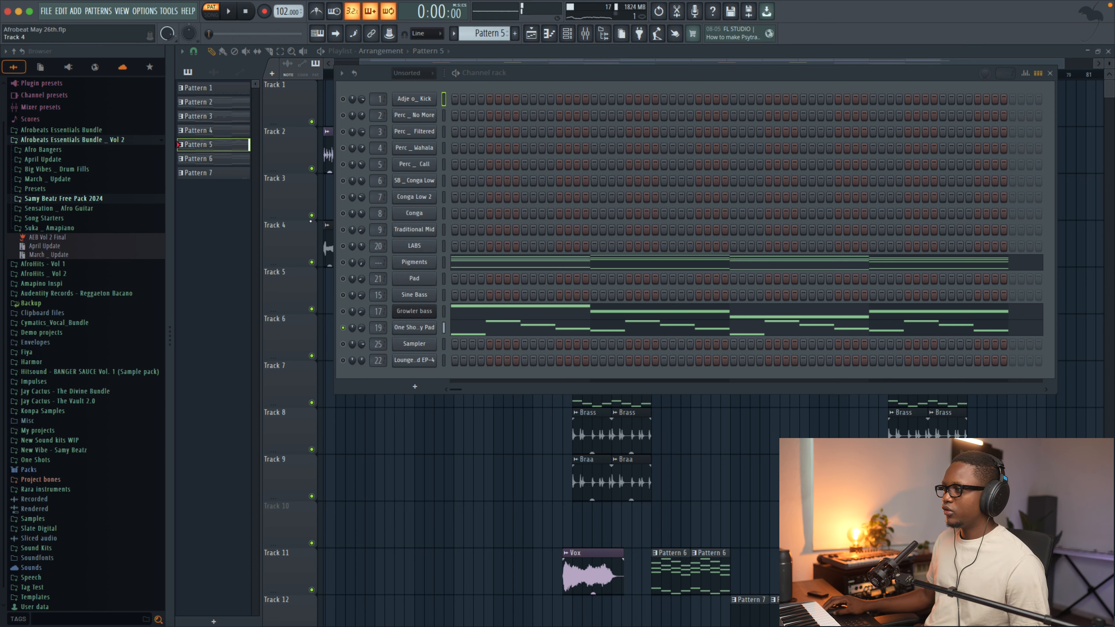
- Examine the One Shot _ Key Pad sample and its Pattern 5 notes in the piano roll
click(412, 332)
click(542, 329)
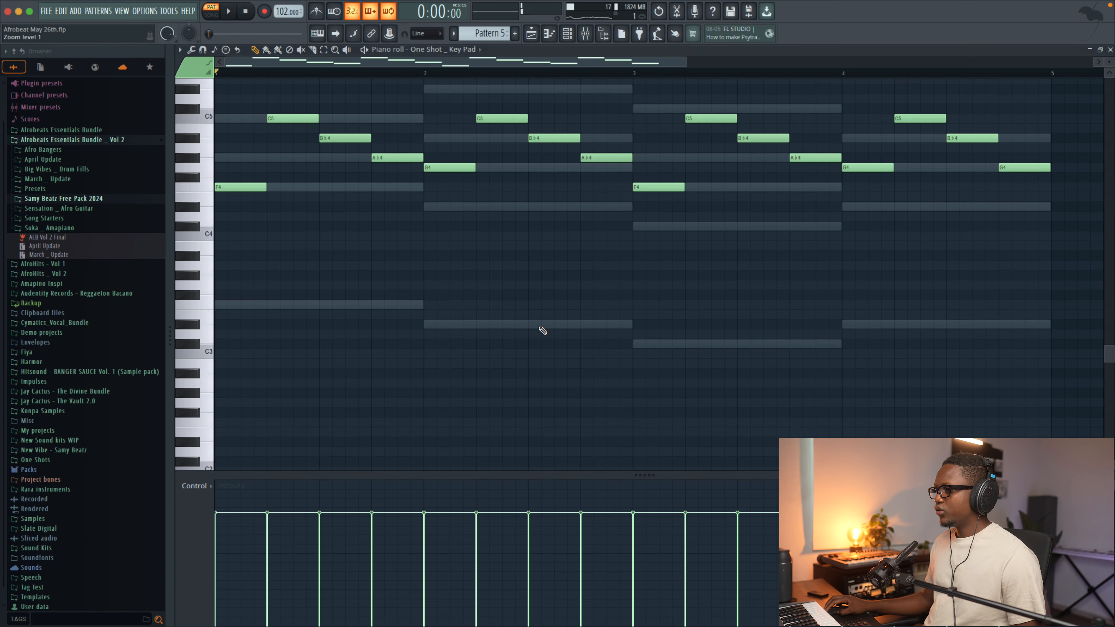
scroll(361, 142, up, 6)
scroll(360, 142, down, 1)
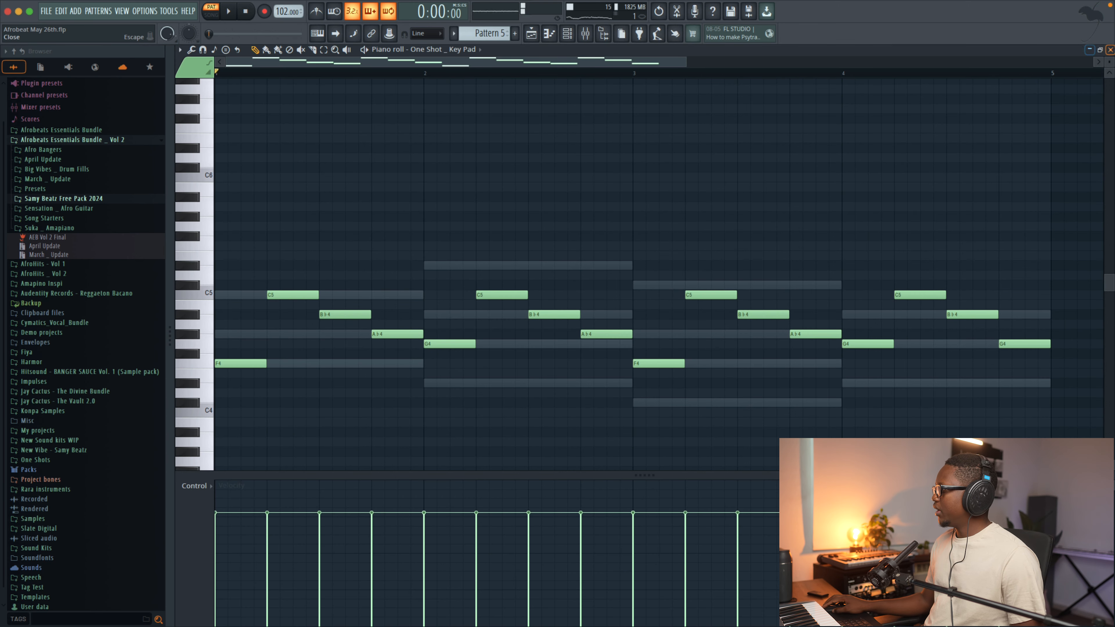
click(1109, 49)
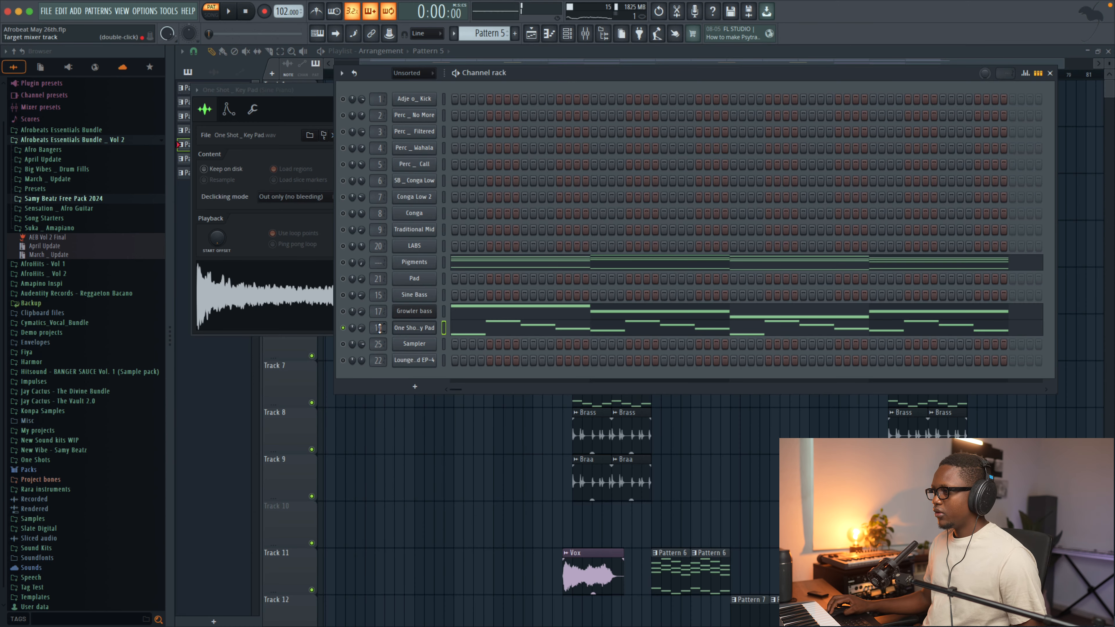
- Play the One Shot _ Key Pad melody of Pattern 5 in the piano roll, and close the roll
click(492, 337)
key(space)
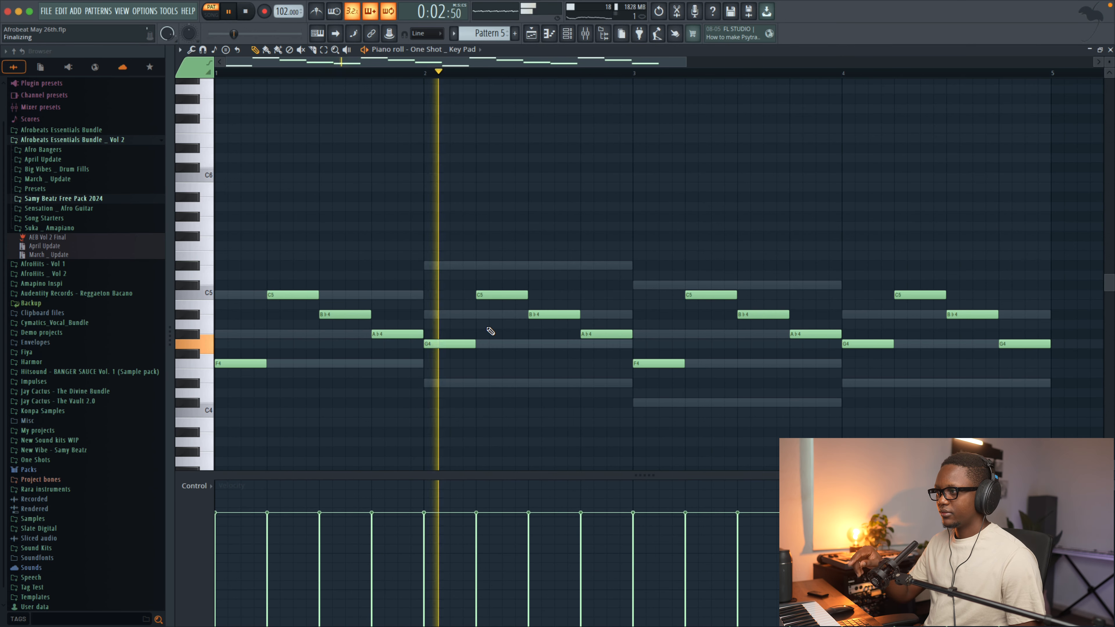
key(space)
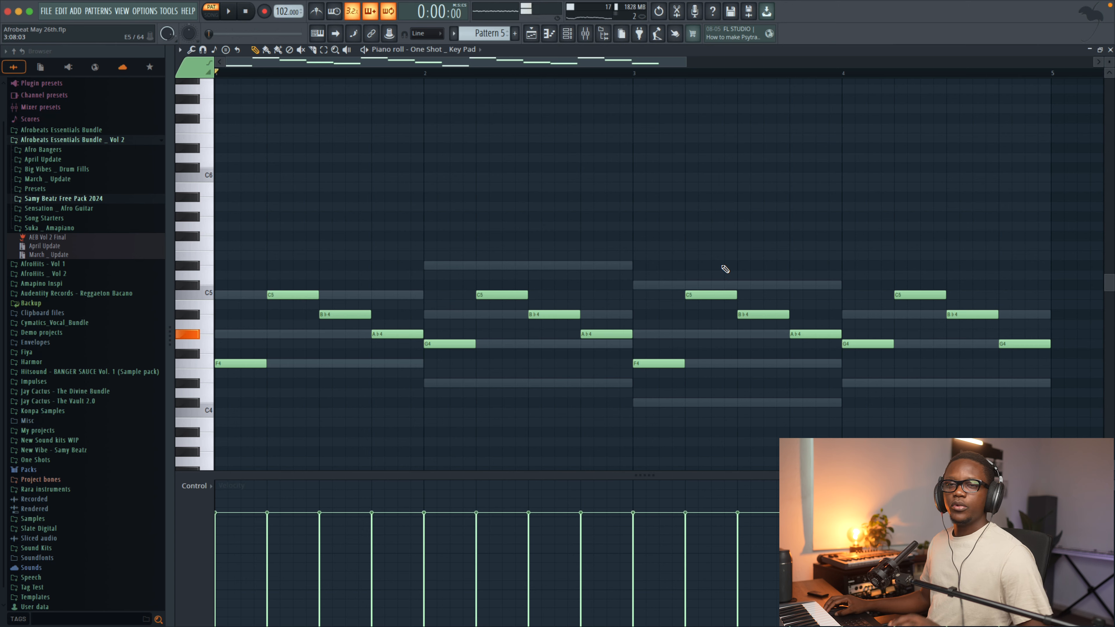
click(1111, 49)
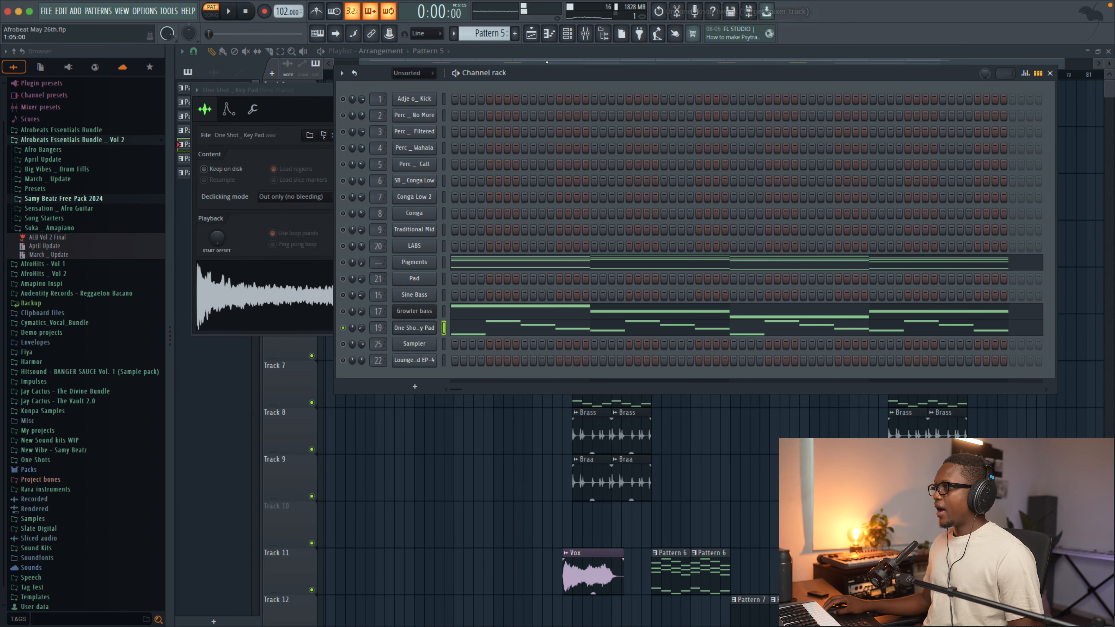
- Open Kickstart 2, Pro-Q 3 and Fruity Convolver on the Sine Piano mixer track and play the processed sound
click(586, 34)
click(407, 84)
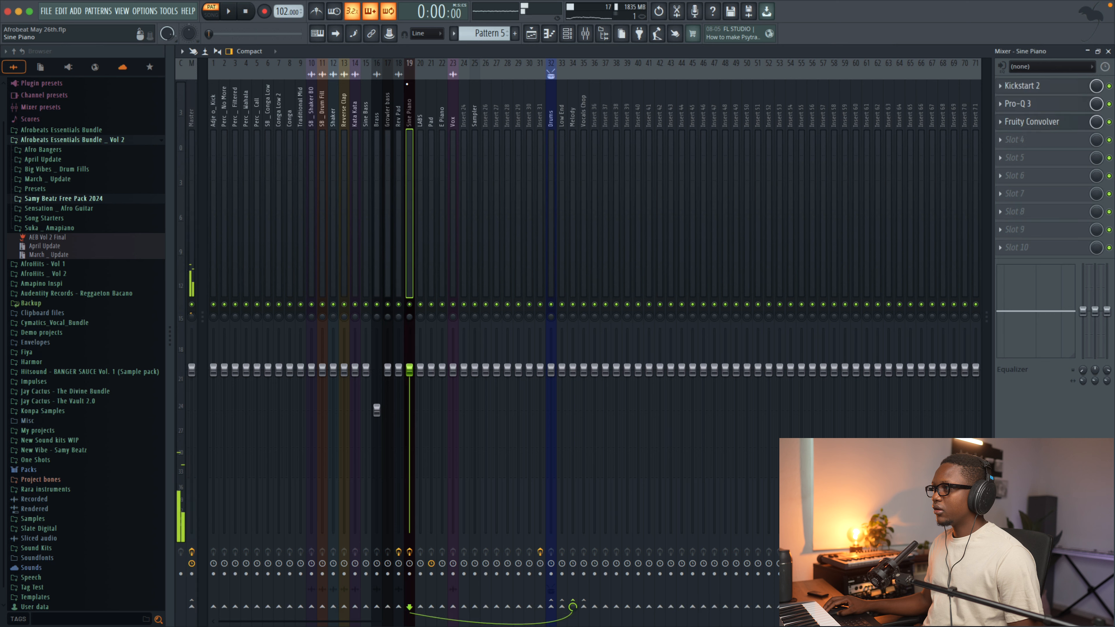
click(1022, 86)
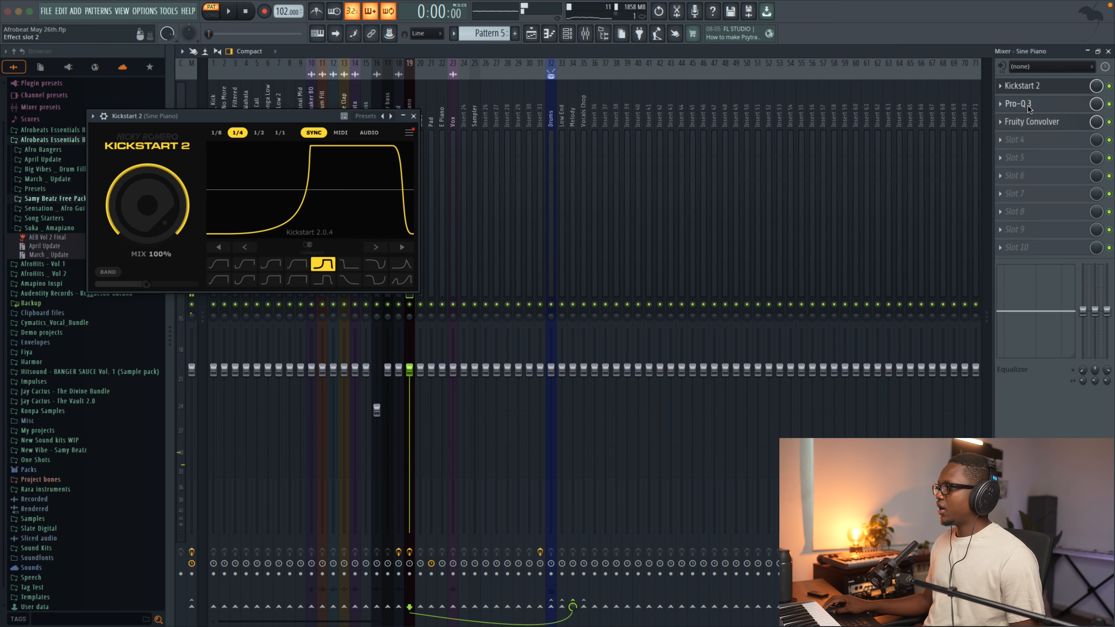
click(1028, 105)
click(1047, 123)
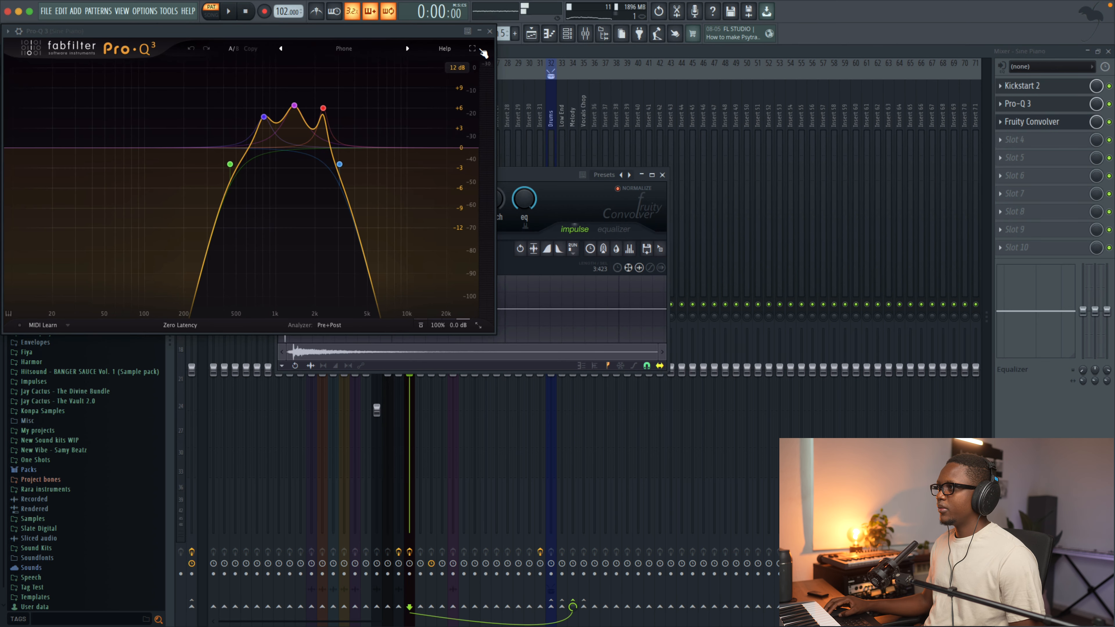
key(space)
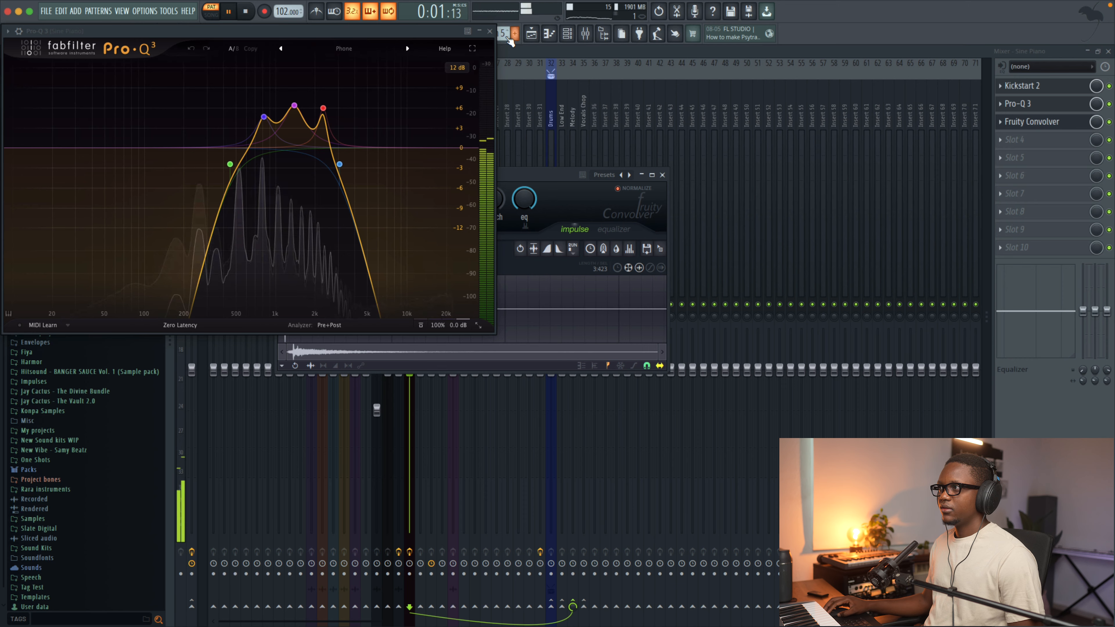
- Close the Pro-Q 3, Fruity Convolver and Kickstart 2 windows and the mixer
click(489, 31)
click(662, 175)
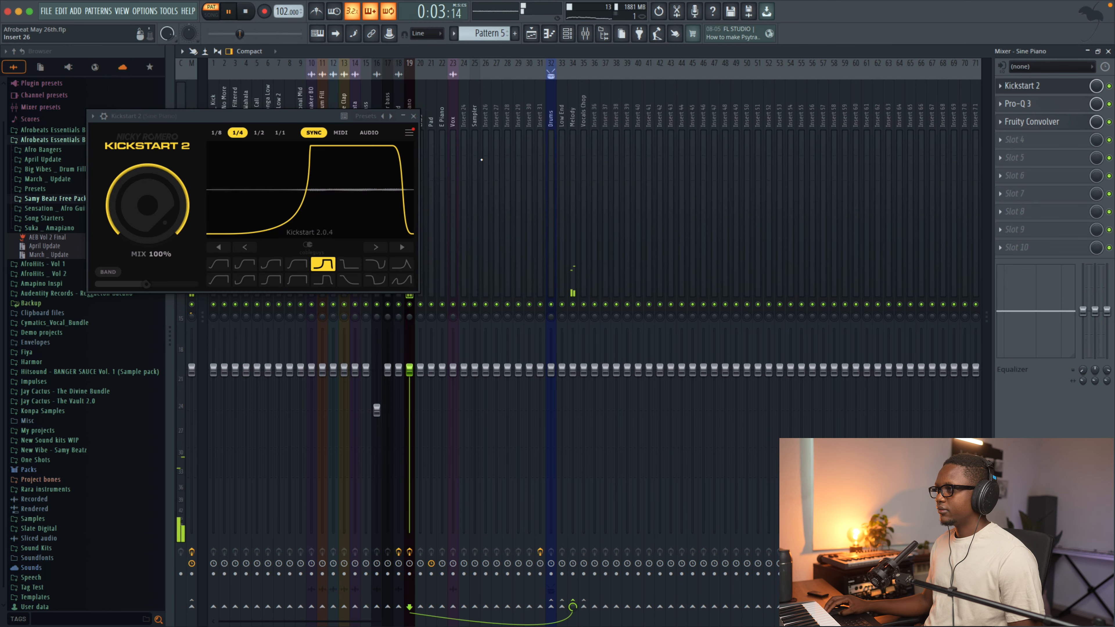
click(413, 116)
click(1109, 52)
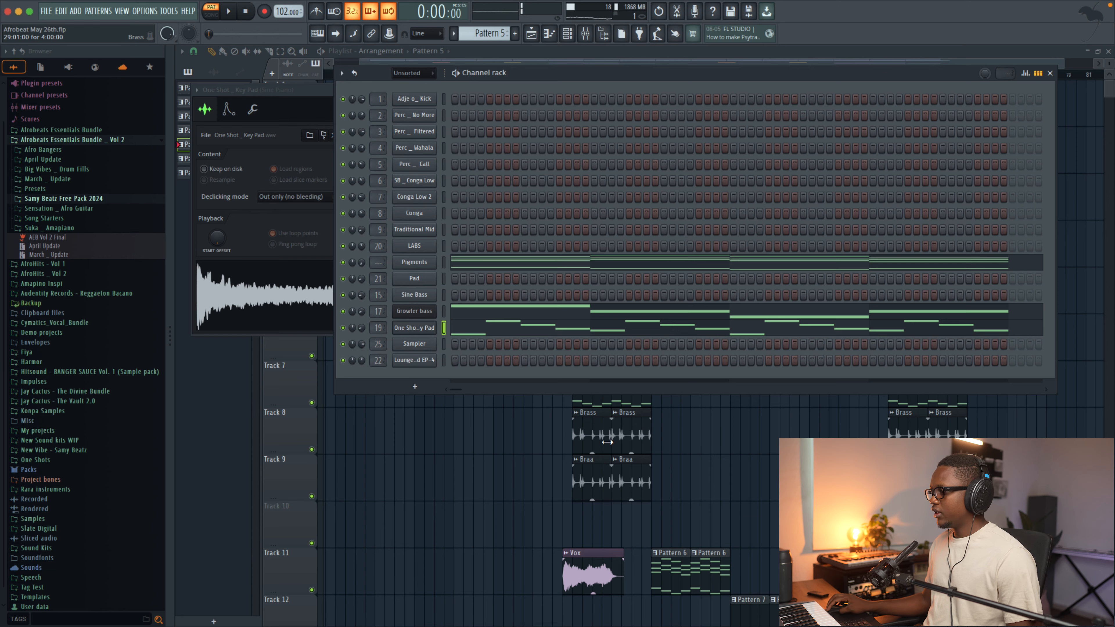
- Open the Brass audio clip's channel settings and show all channel groups in the channel rack
double_click(593, 433)
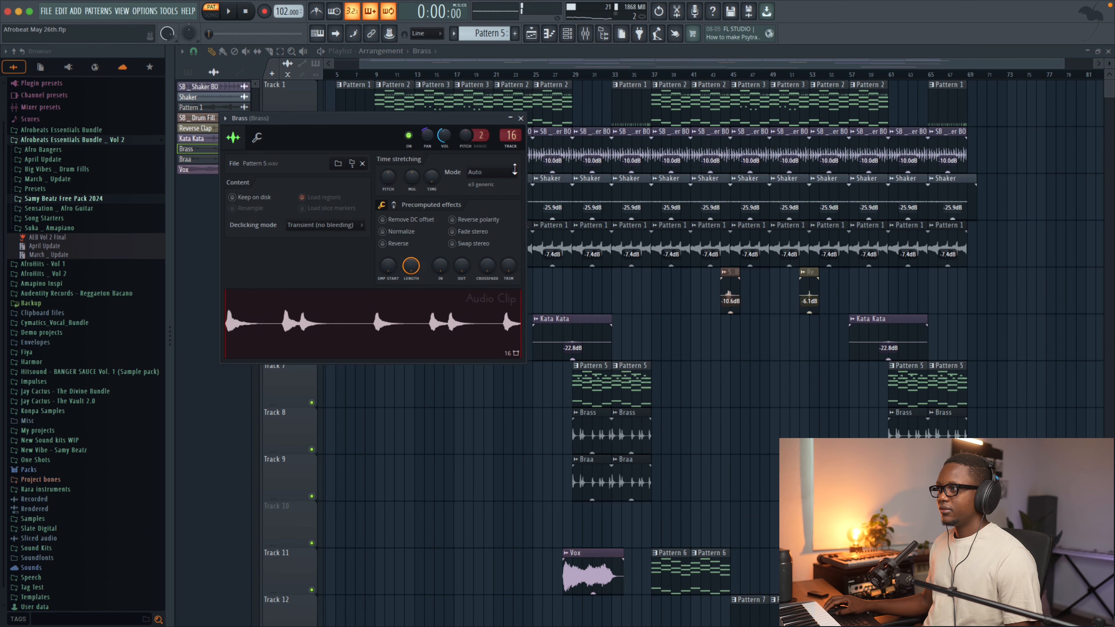
click(567, 34)
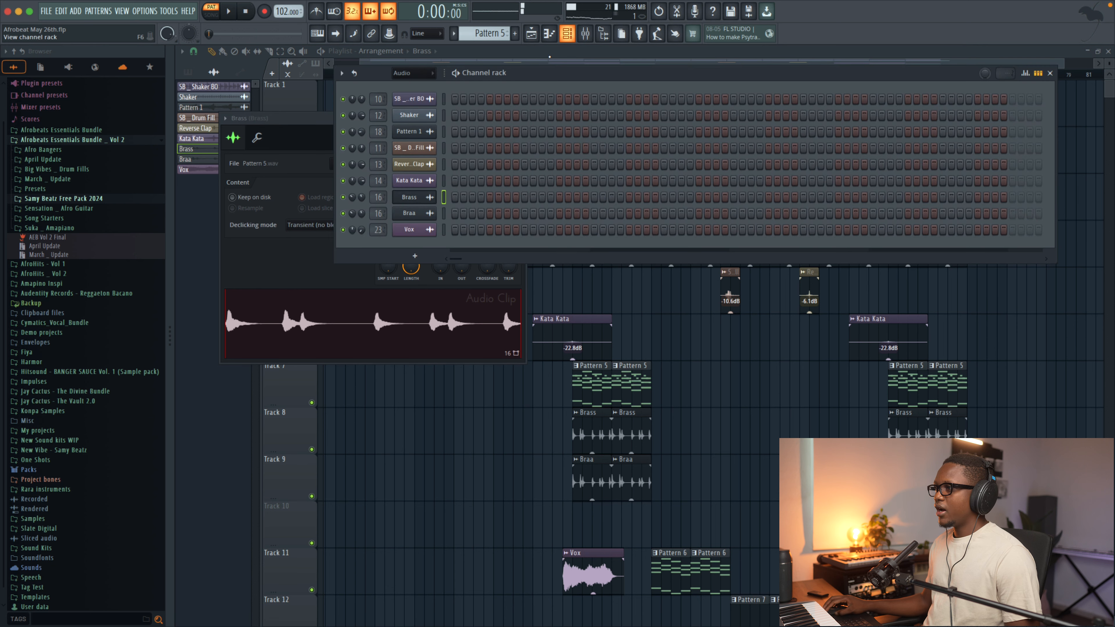
click(434, 80)
click(428, 87)
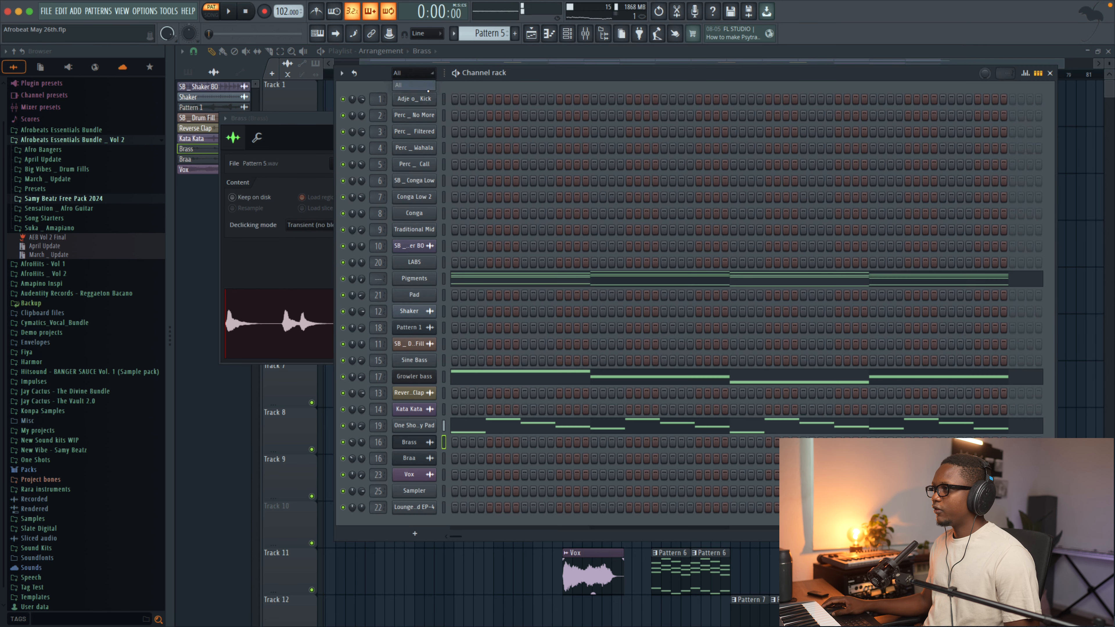
- Look through the plugins available for a new channel without adding one, and close the channel rack
click(416, 534)
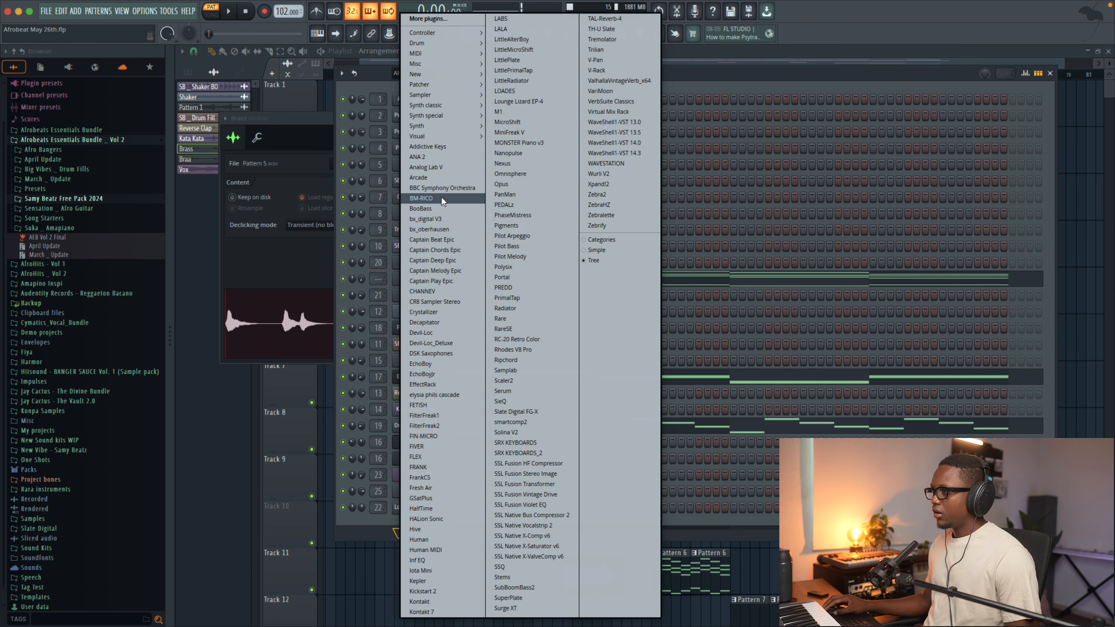
click(737, 77)
key(F6)
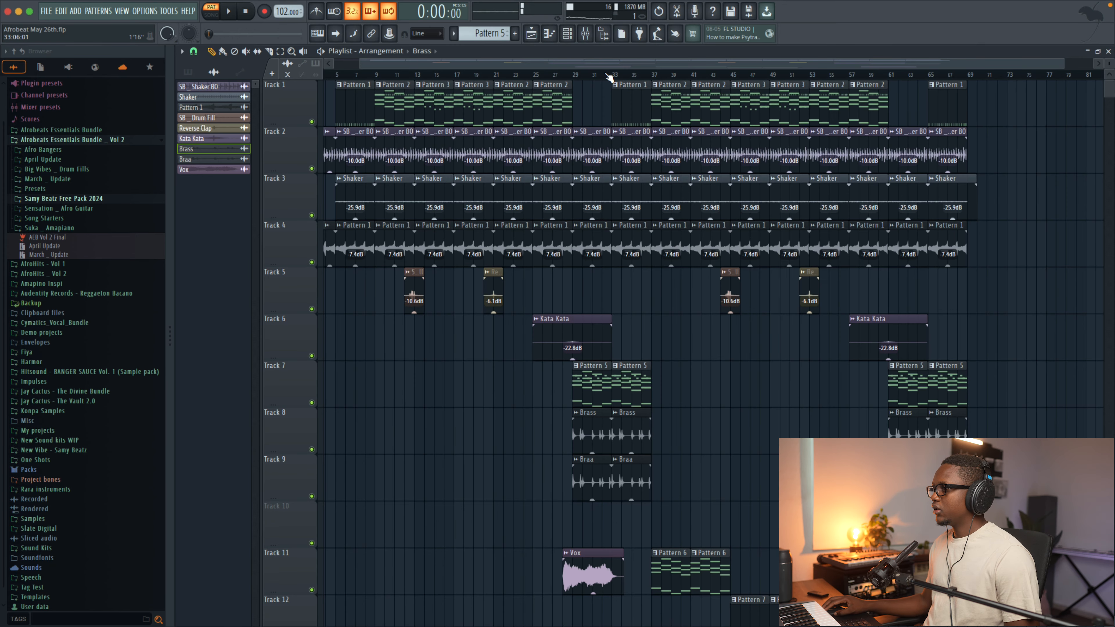
- Play the arrangement from about bar 29 through the Brass section into Pattern 6, with the patterns shown in the picker
click(580, 78)
key(space)
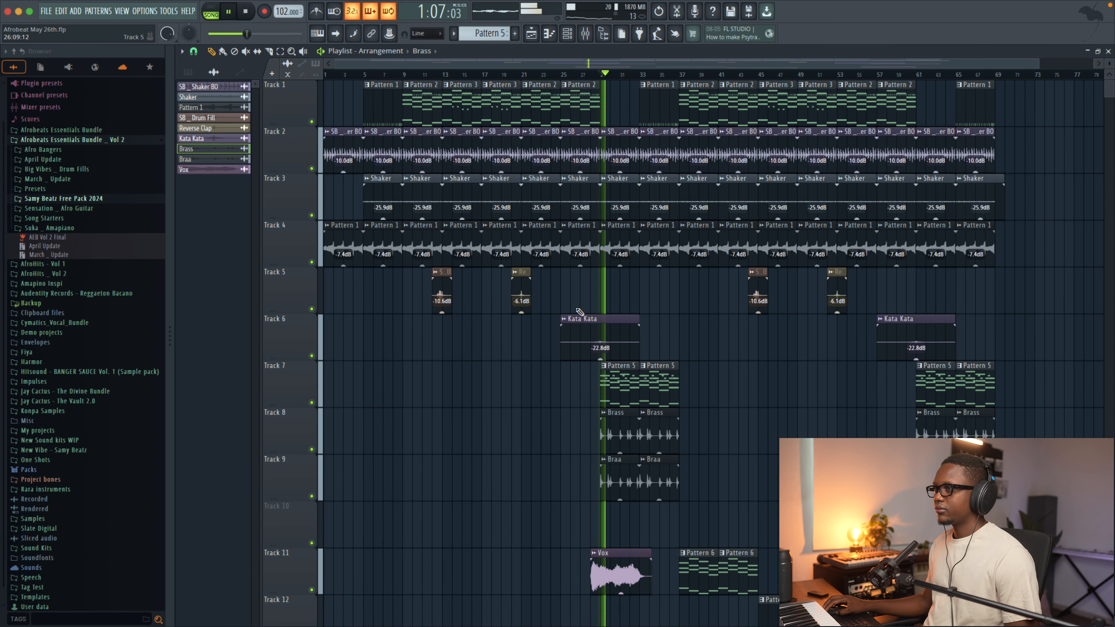
click(187, 72)
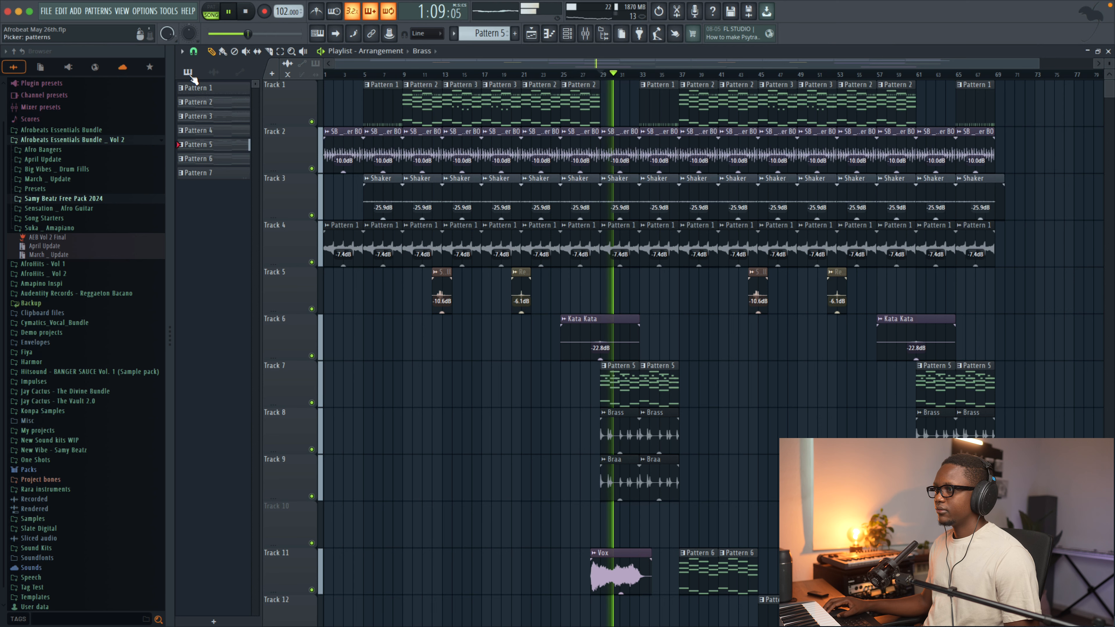
scroll(652, 228, down, 1)
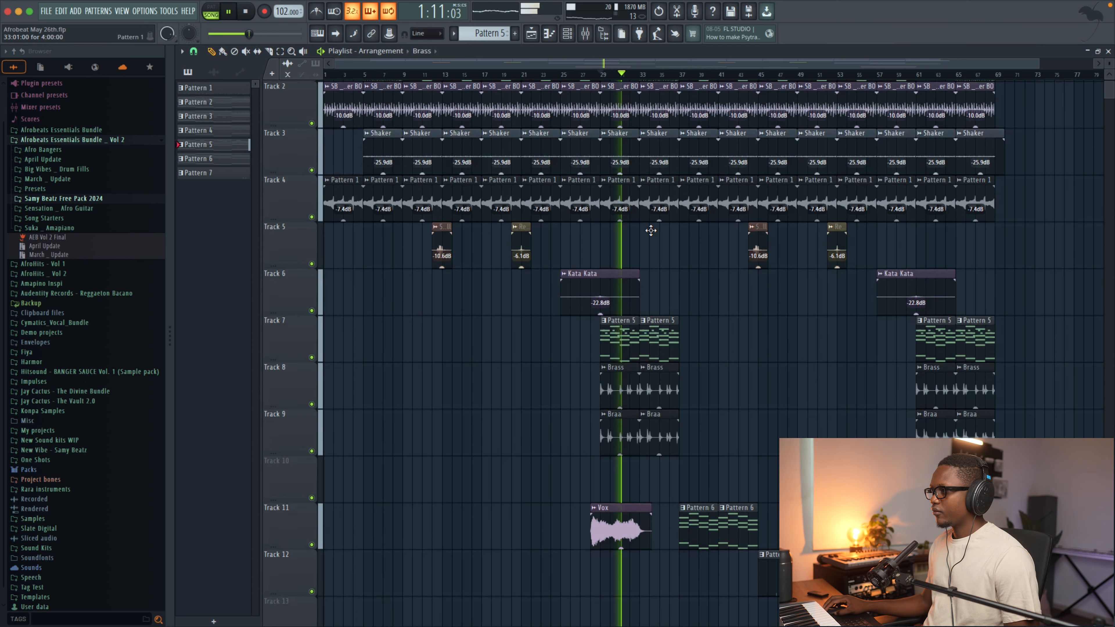
scroll(676, 280, up, 1)
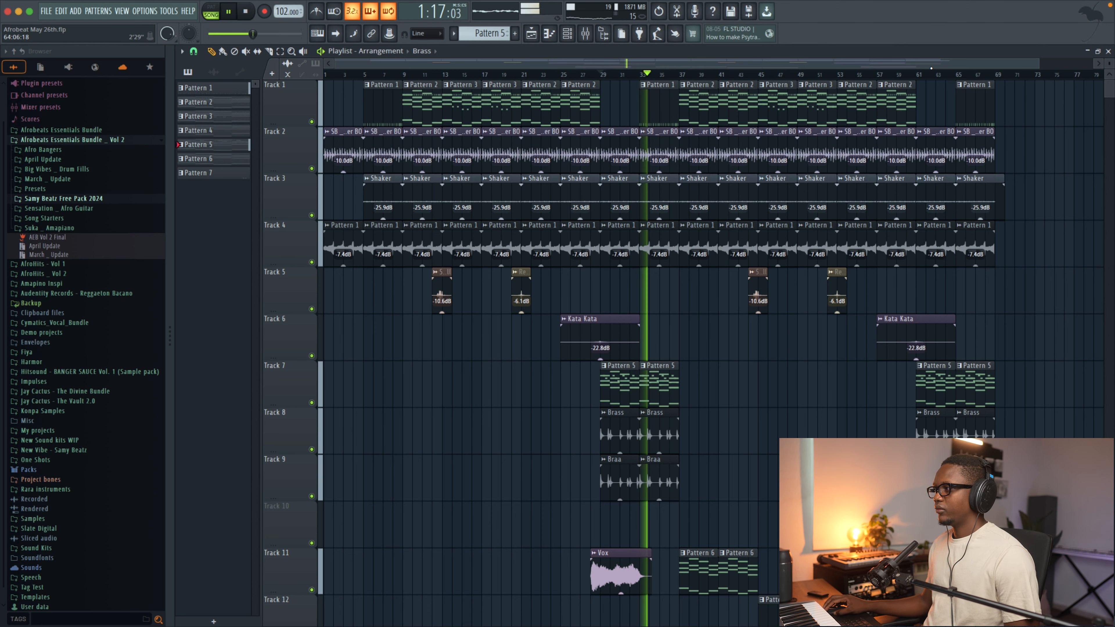
scroll(1111, 64, down, 2)
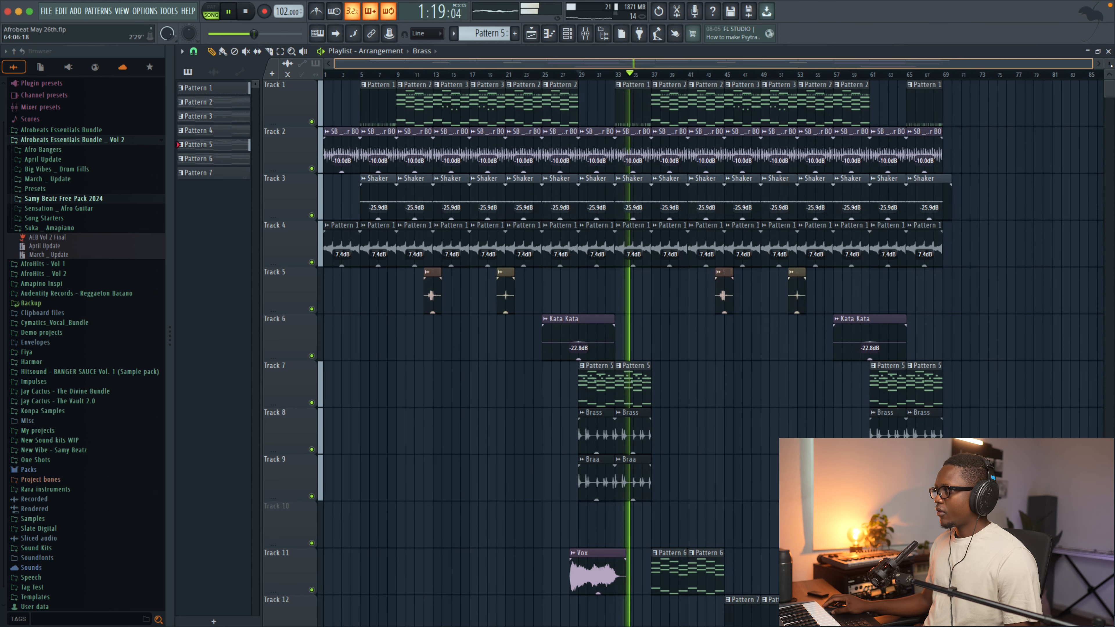
scroll(1110, 64, down, 4)
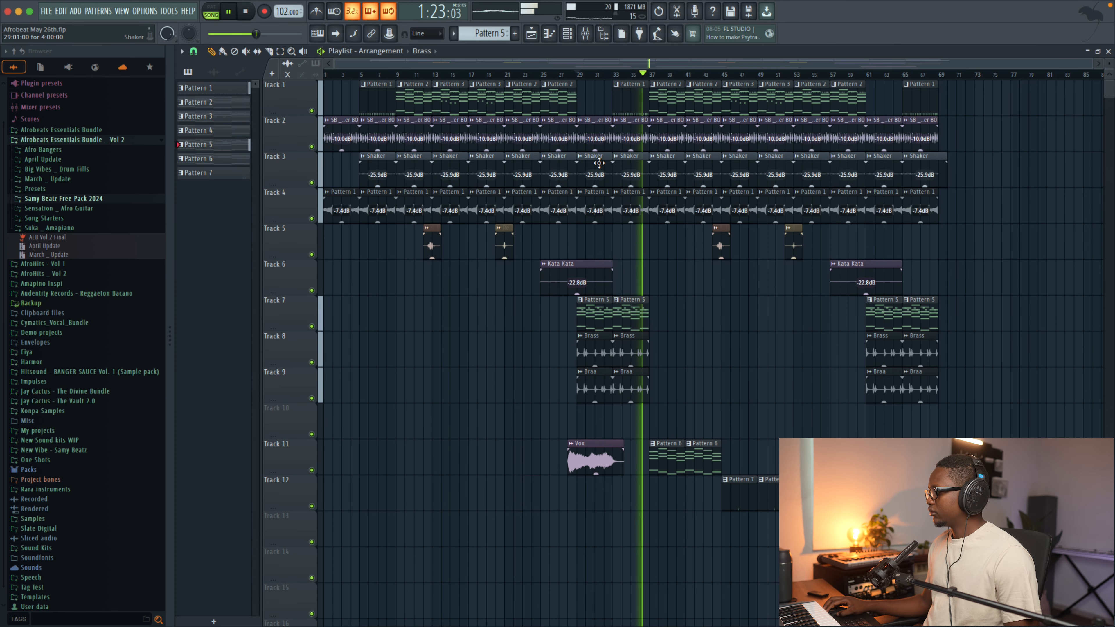
scroll(644, 173, down, 1)
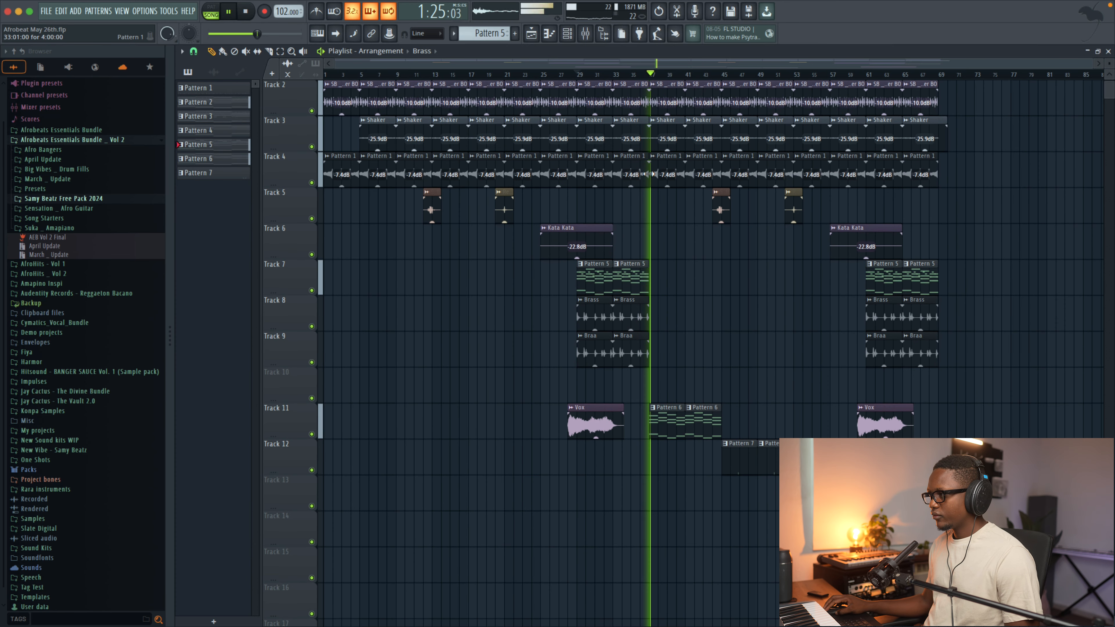
scroll(680, 238, up, 1)
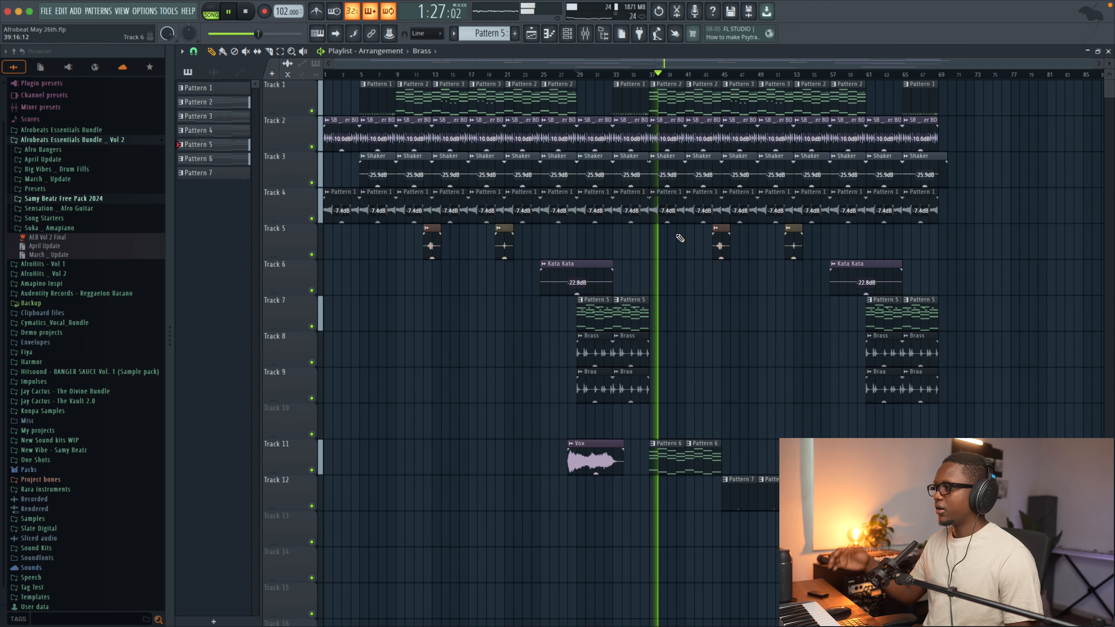